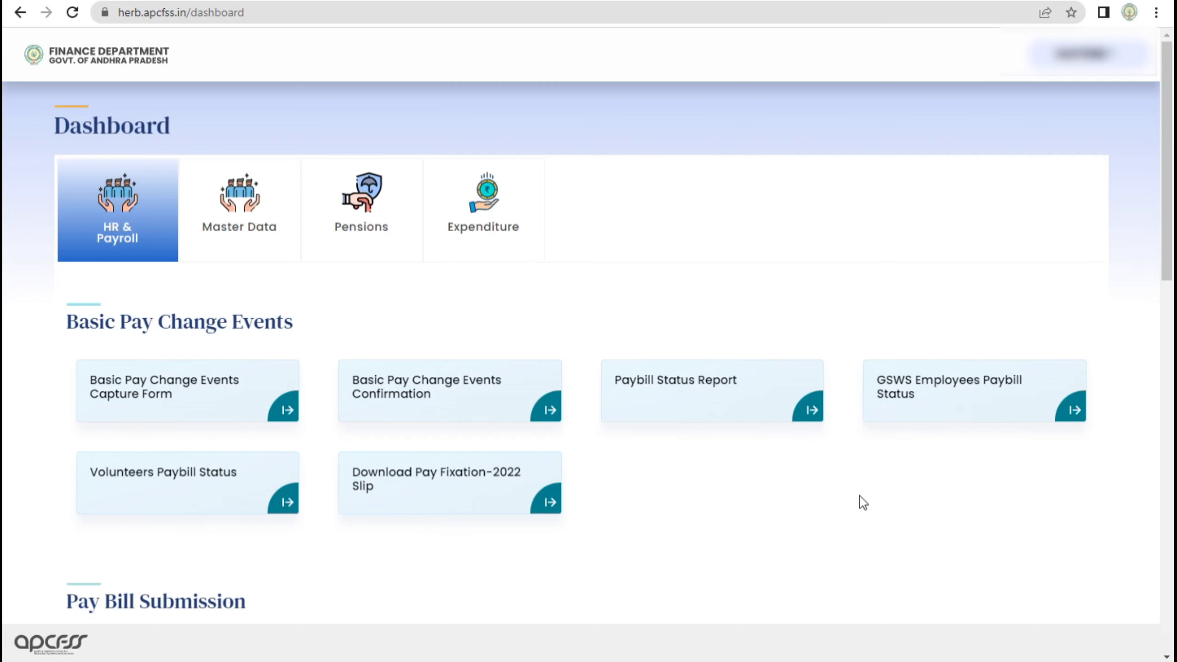
pyautogui.scroll(-10, 714, 499)
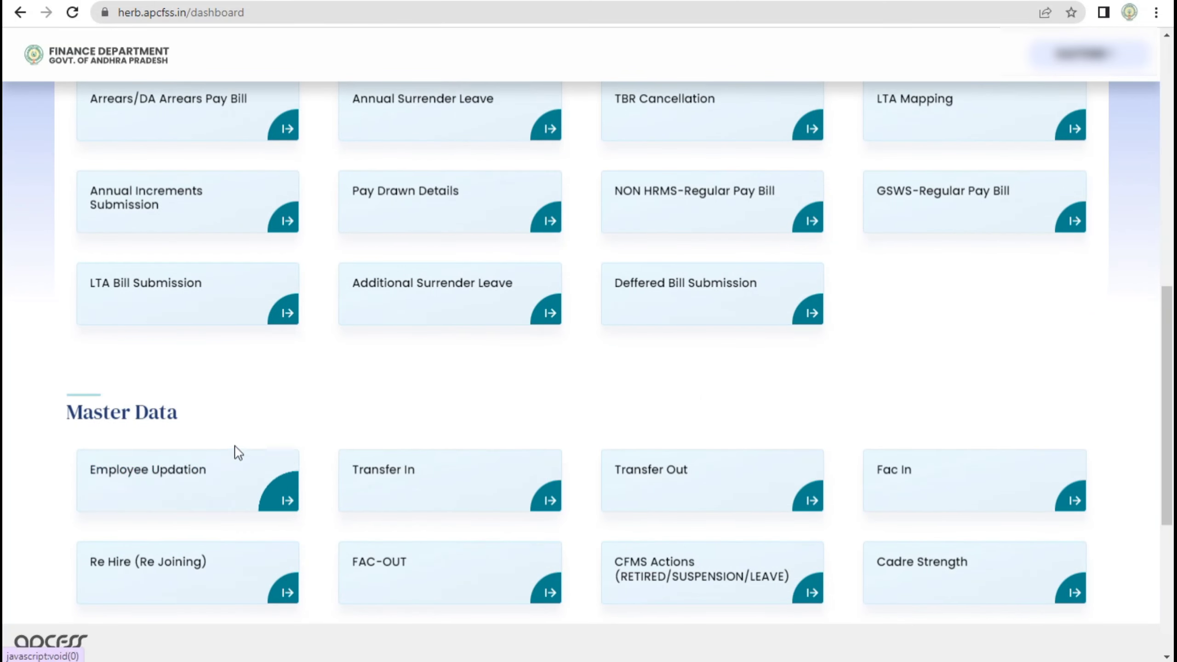
pyautogui.scroll(5, 232, 450)
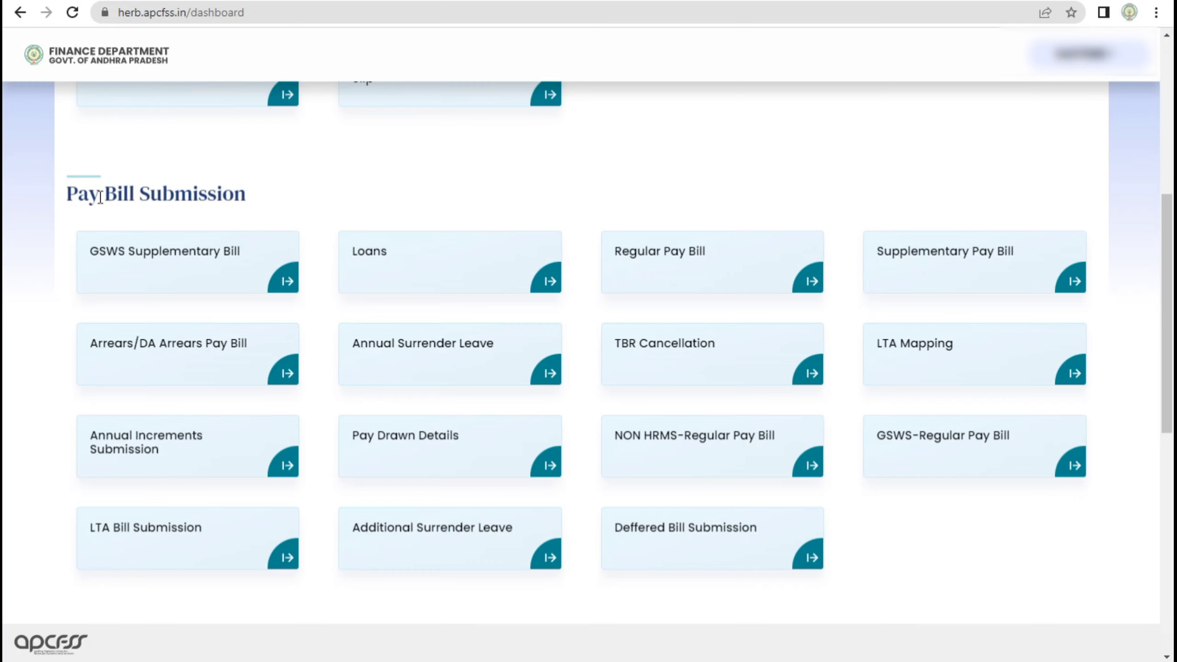
pyautogui.moveTo(284, 204); pyautogui.dragTo(65, 195)
pyautogui.click(329, 175)
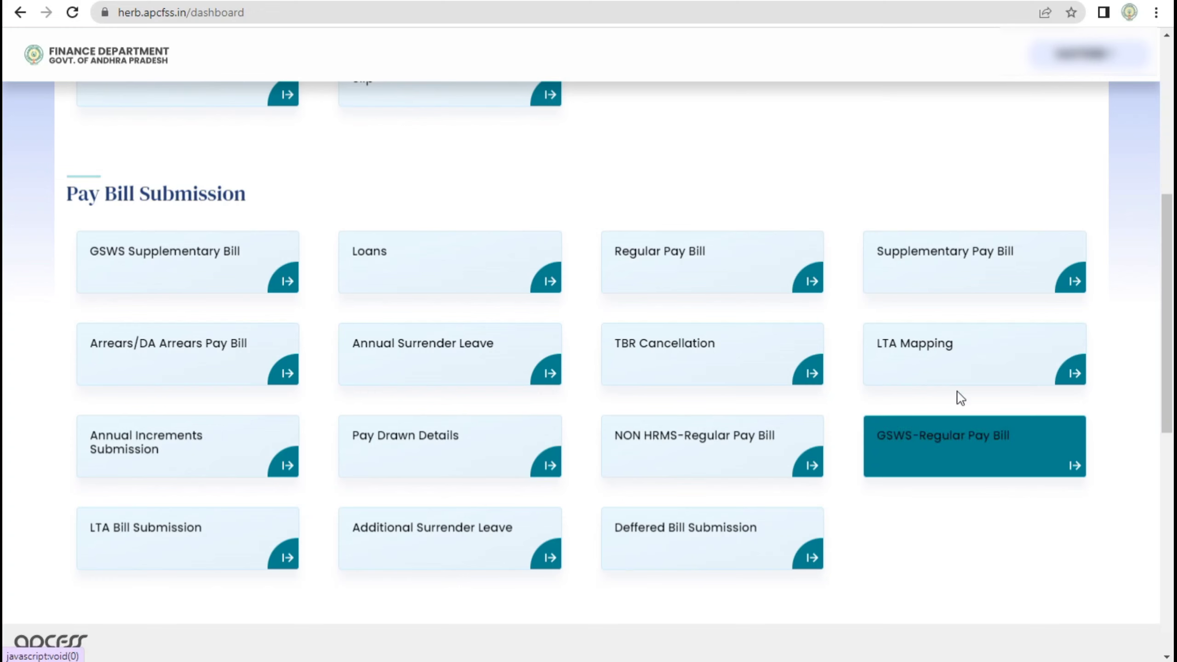
# Open the July-2022 regular pay bill and select the Yagantiapalli Gramapanchayat DDO and its only head of account.
pyautogui.click(670, 261)
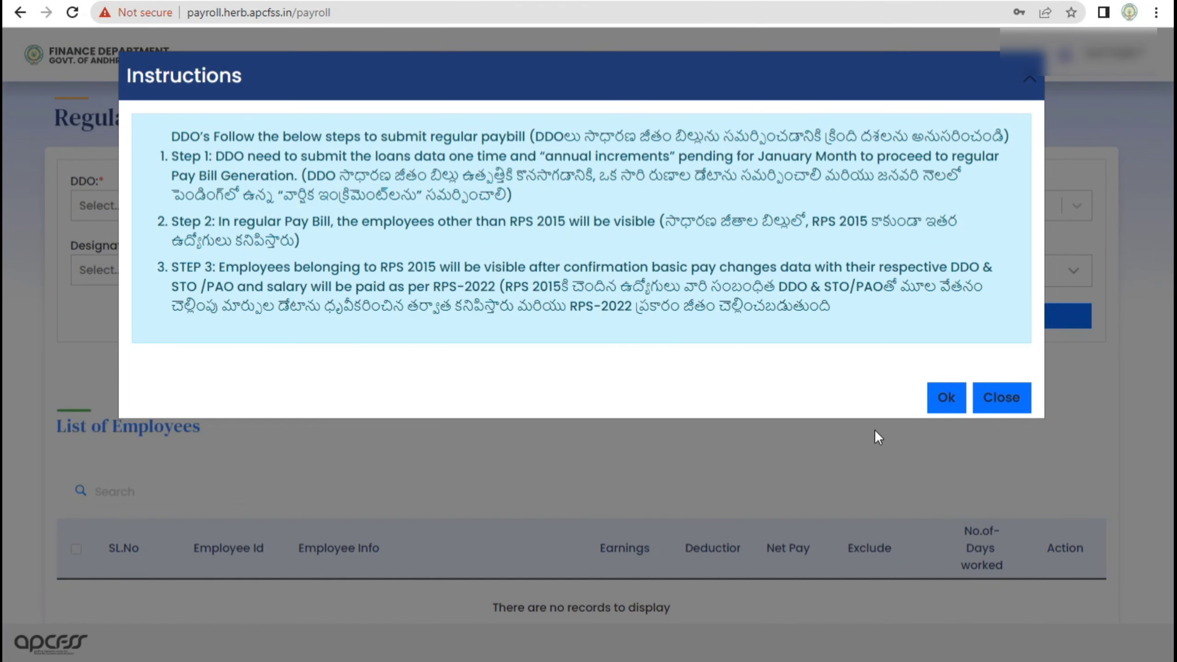
pyautogui.click(928, 395)
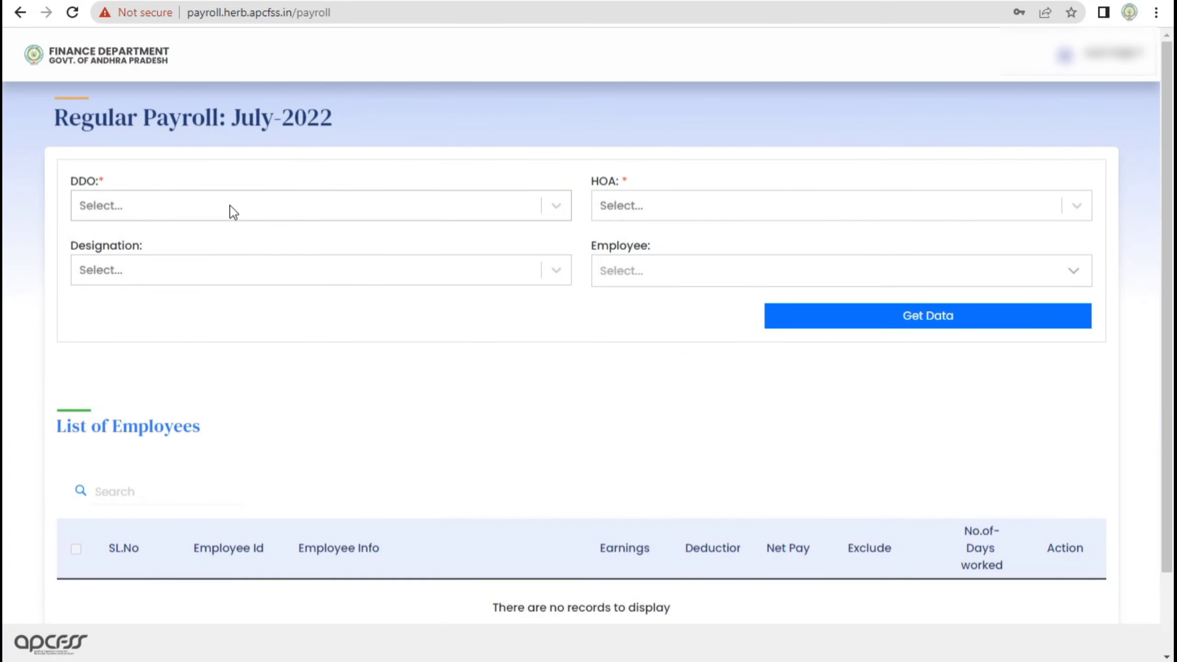
pyautogui.click(251, 217)
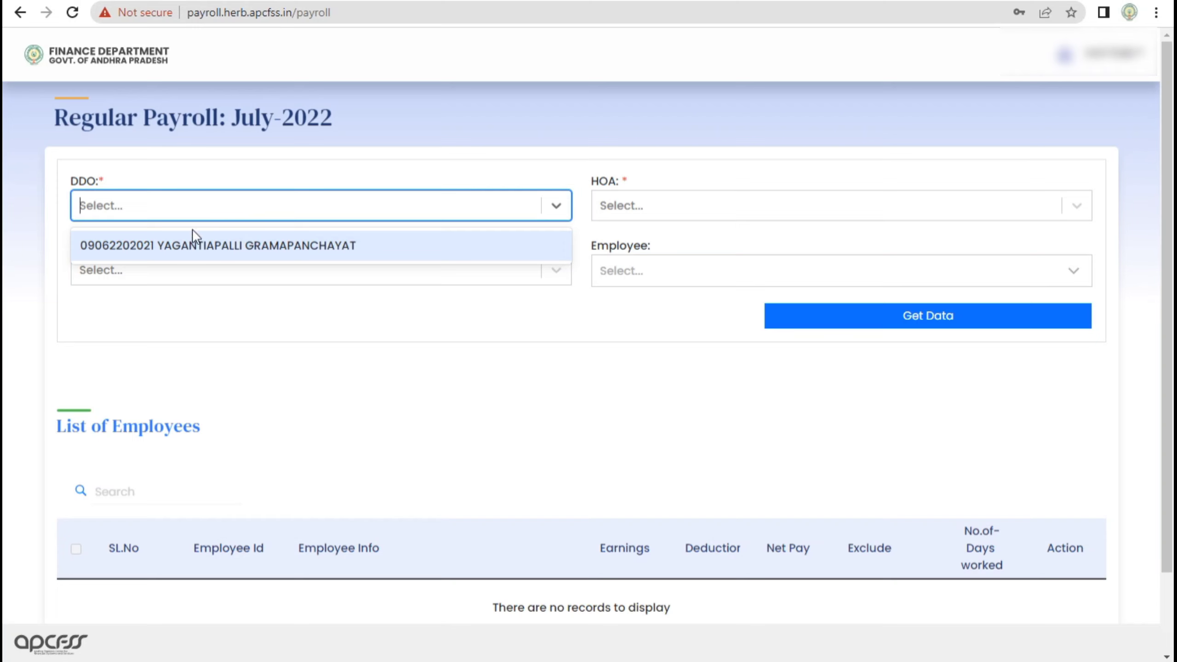
pyautogui.click(217, 250)
pyautogui.click(653, 206)
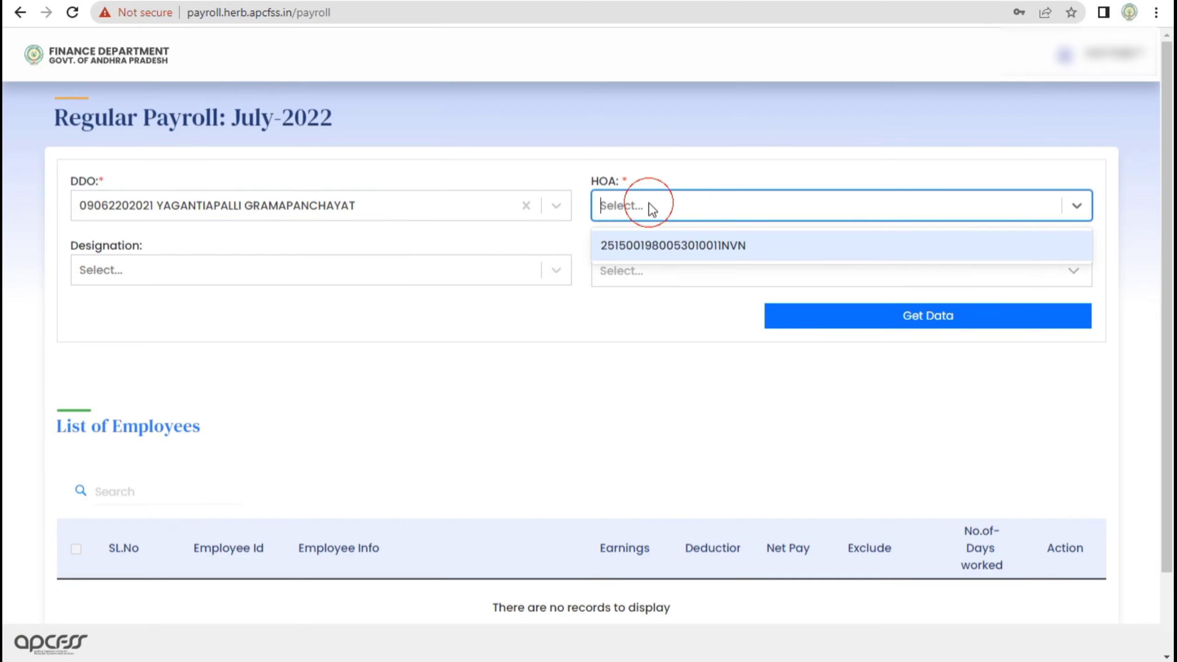
pyautogui.click(677, 245)
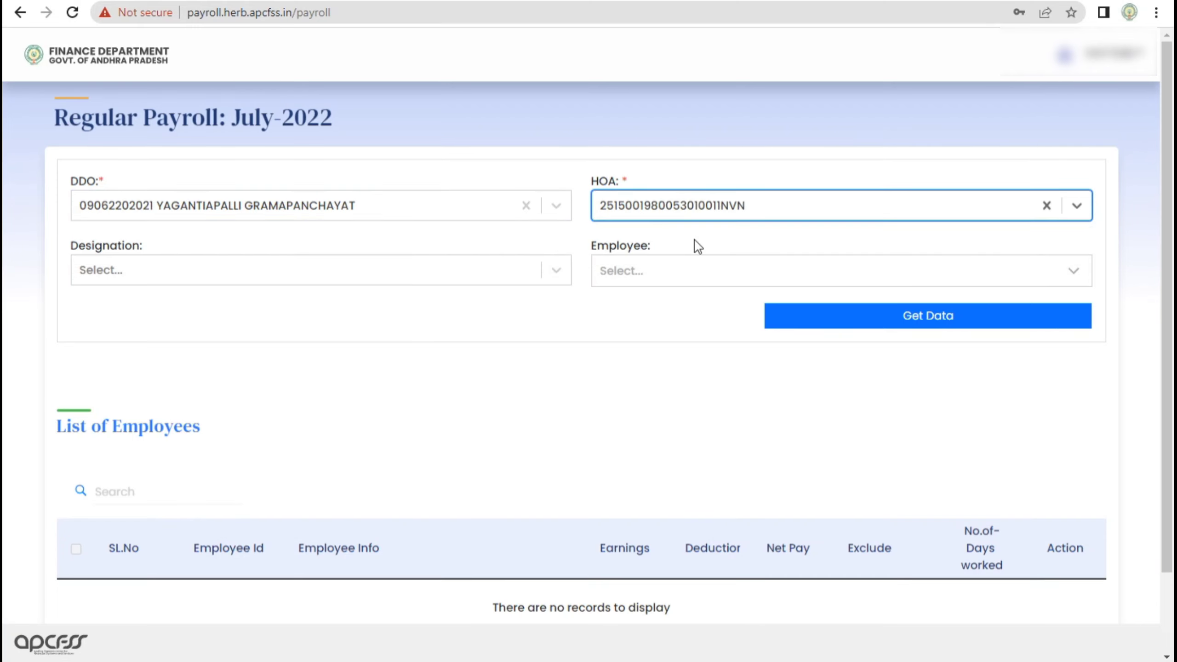
# Fetch the July-2022 data and review the five employees' 29,202 earnings and 25,416 net pay.
pyautogui.click(909, 320)
pyautogui.scroll(-5, 570, 398)
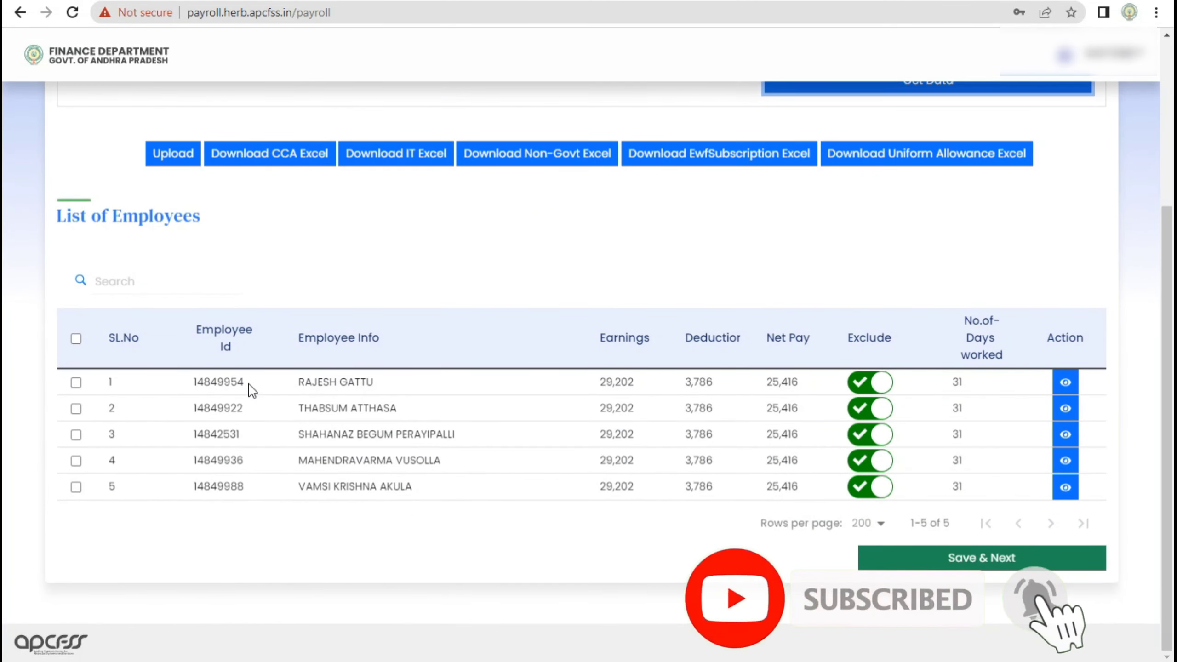
pyautogui.moveTo(599, 389); pyautogui.dragTo(670, 407)
pyautogui.click(672, 395)
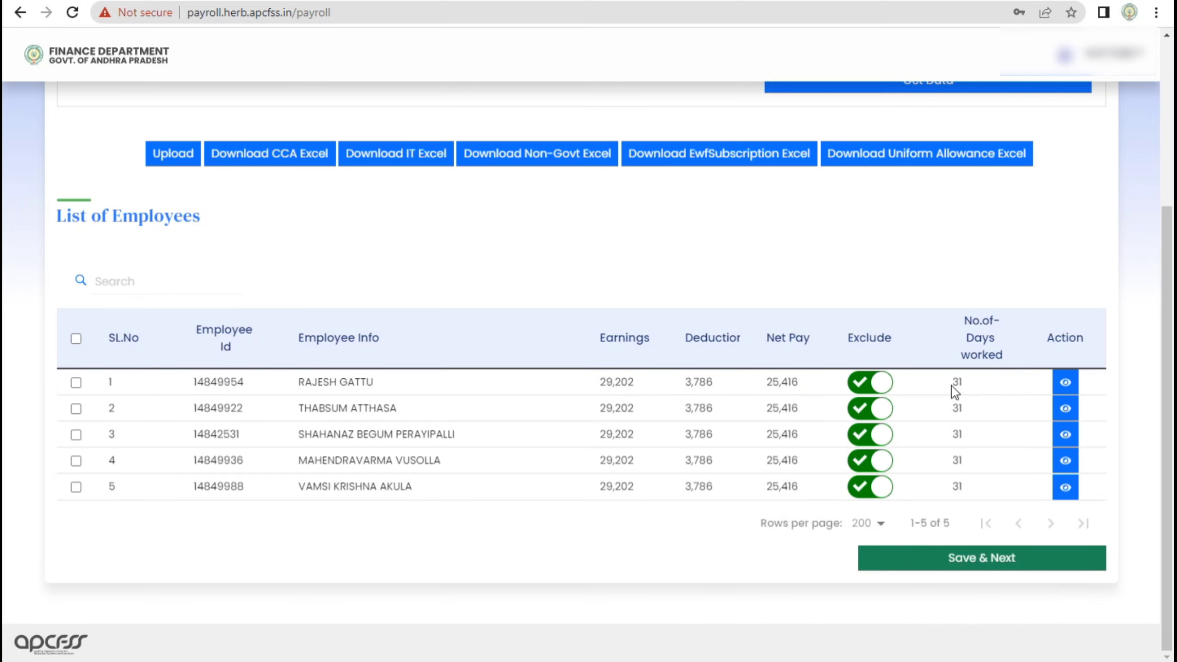
pyautogui.click(1066, 383)
pyautogui.scroll(-3, 841, 499)
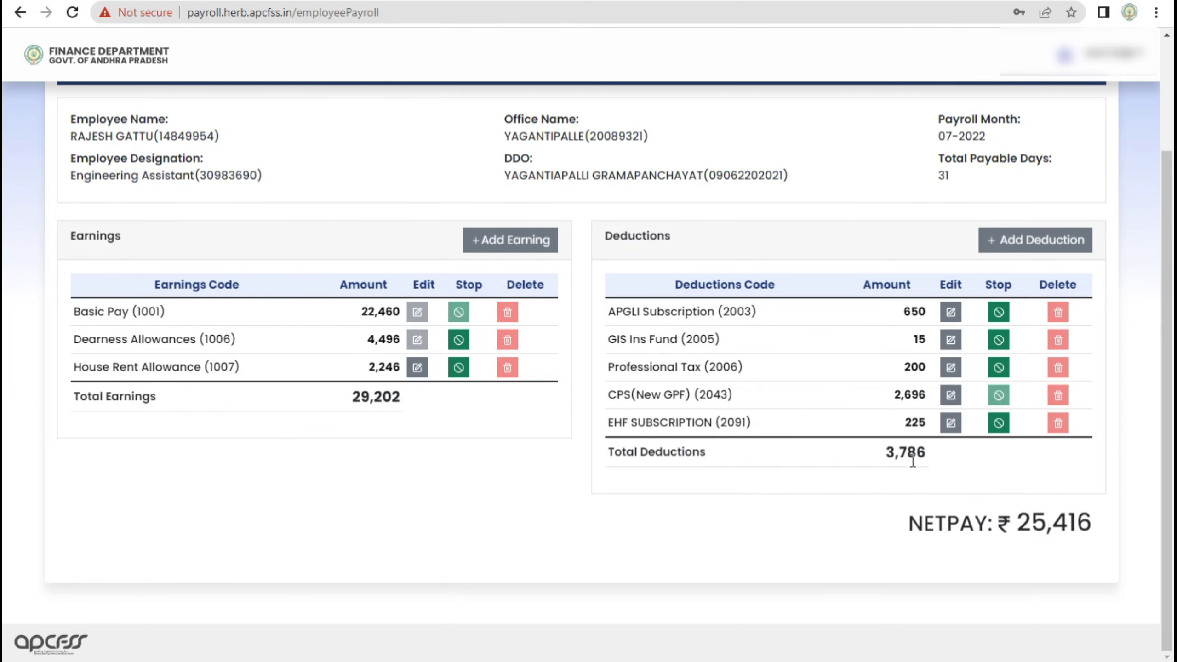
pyautogui.scroll(3, 921, 474)
pyautogui.click(992, 198)
pyautogui.click(947, 396)
pyautogui.click(981, 322)
# Download the EWF subscription Excel and open EWF (3).xlsx from the download bar.
pyautogui.scroll(-3, 869, 447)
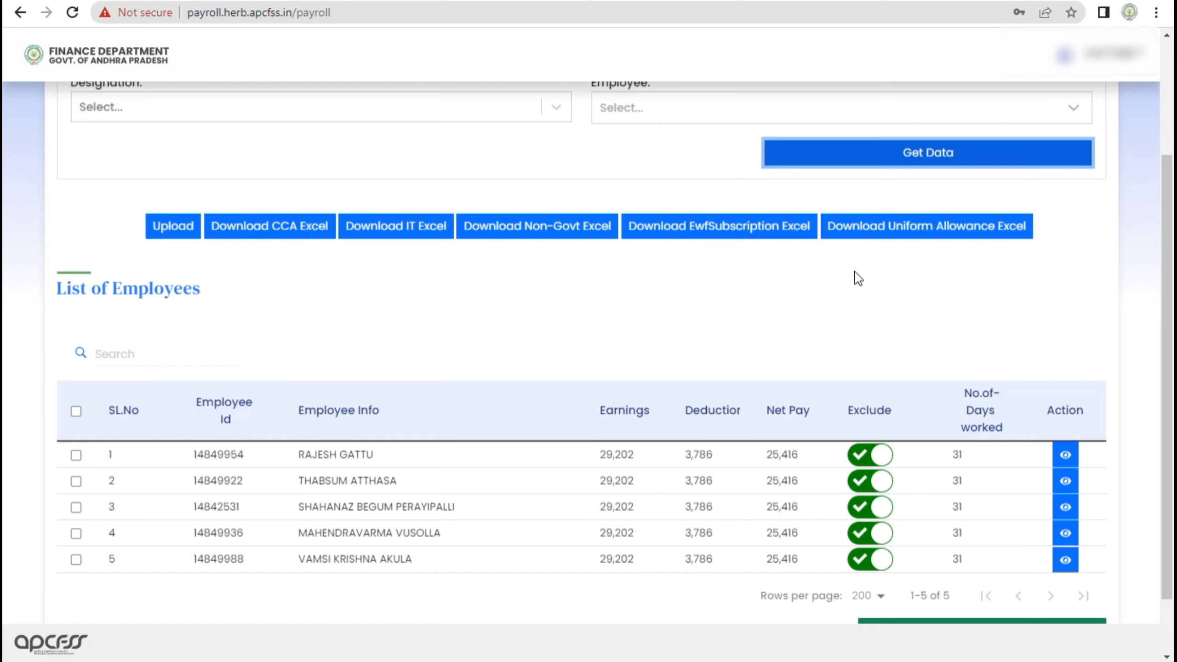
pyautogui.click(730, 239)
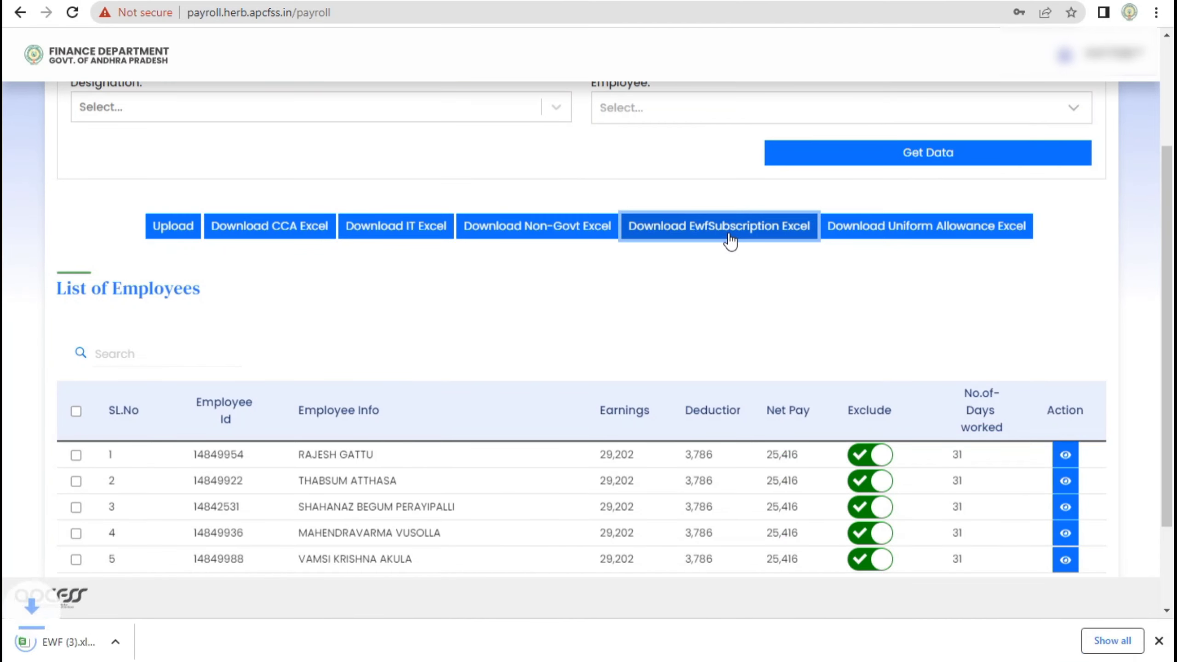
pyautogui.click(82, 645)
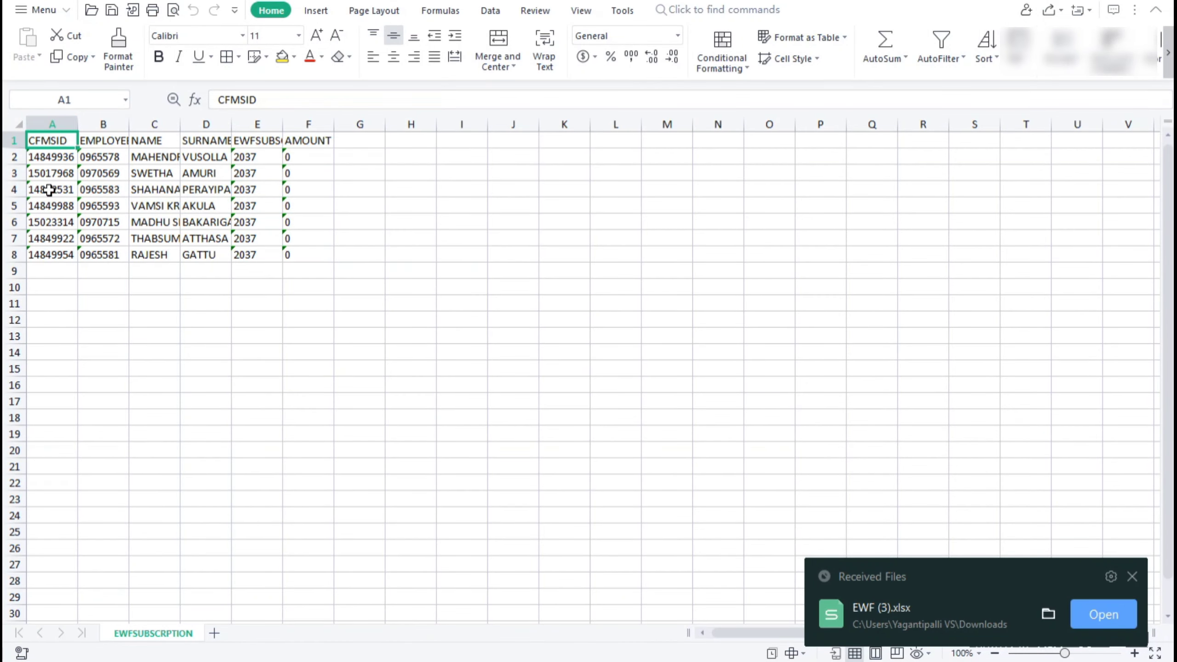
# Review the column headings and delete employee rows 3 and 6 from the sheet.
pyautogui.click(95, 142)
pyautogui.click(150, 141)
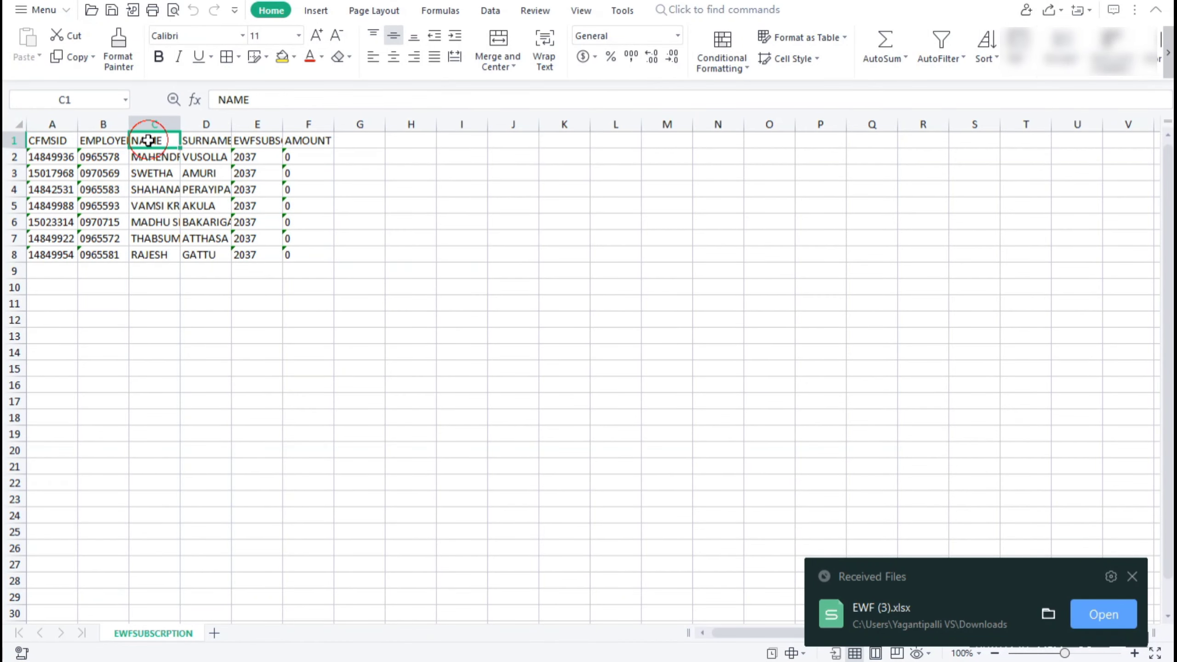
pyautogui.click(199, 141)
pyautogui.click(263, 142)
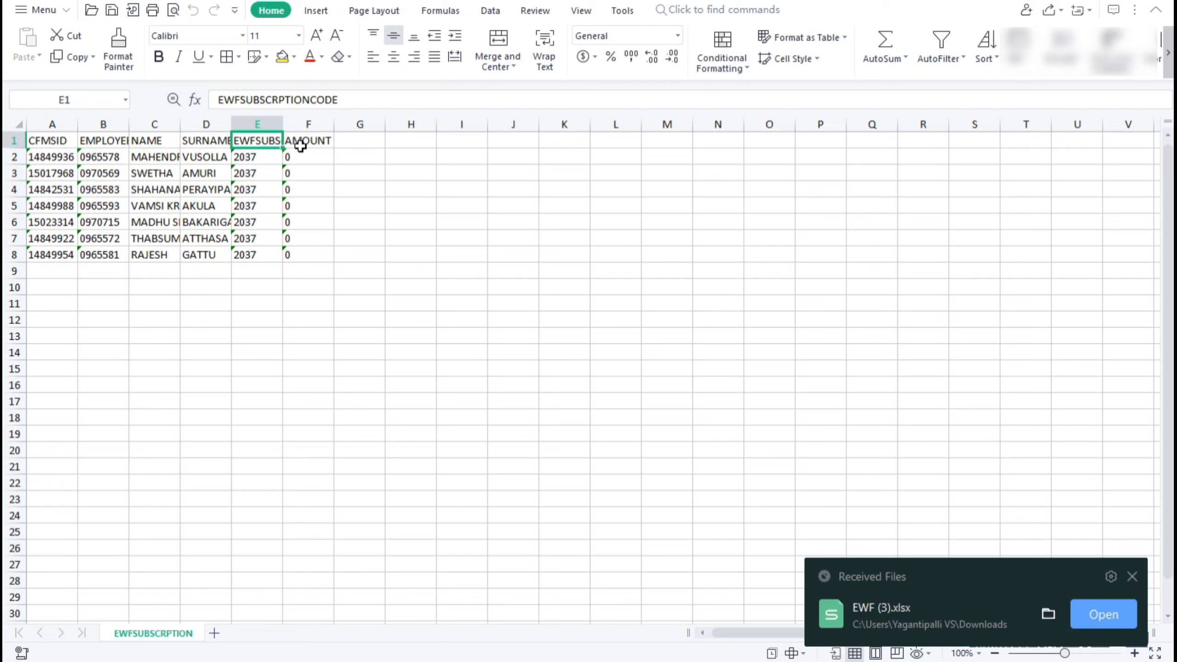
pyautogui.click(302, 144)
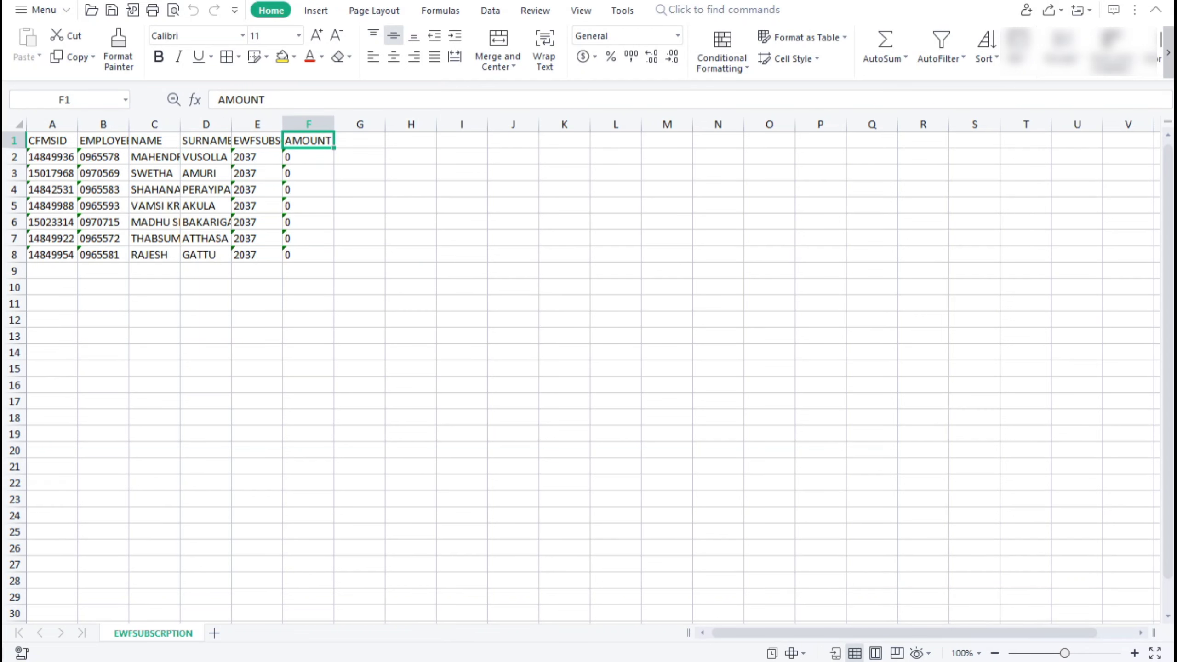
pyautogui.click(14, 172)
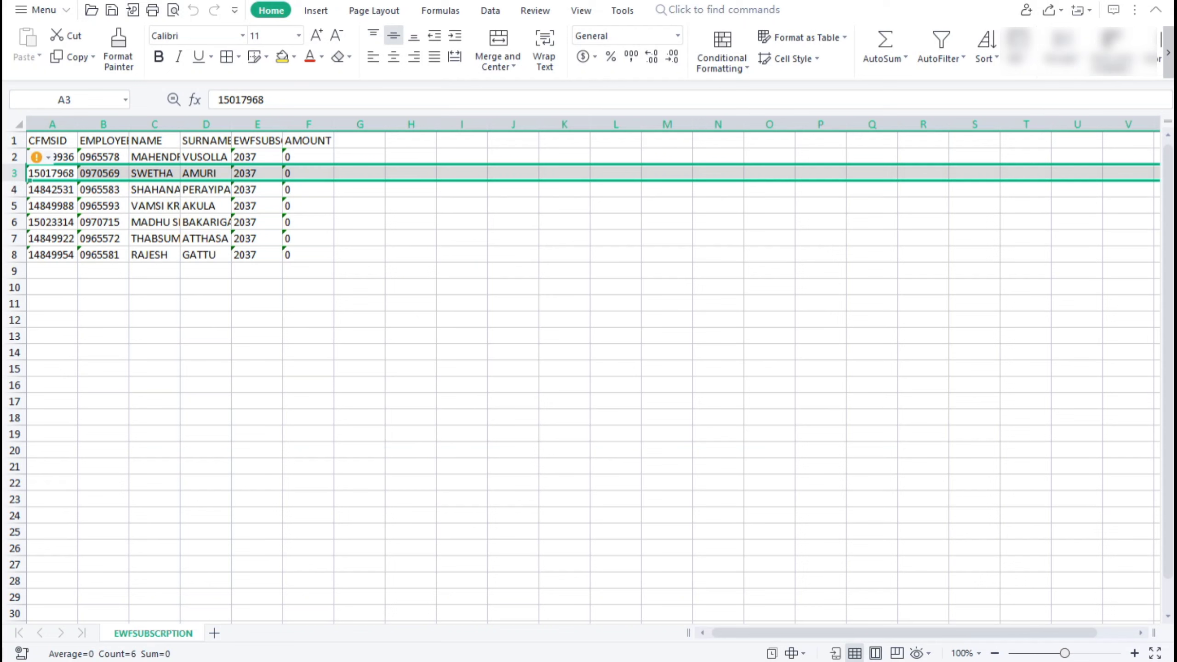
pyautogui.keyDown('ctrl'); pyautogui.click(14, 222); pyautogui.keyUp('ctrl')
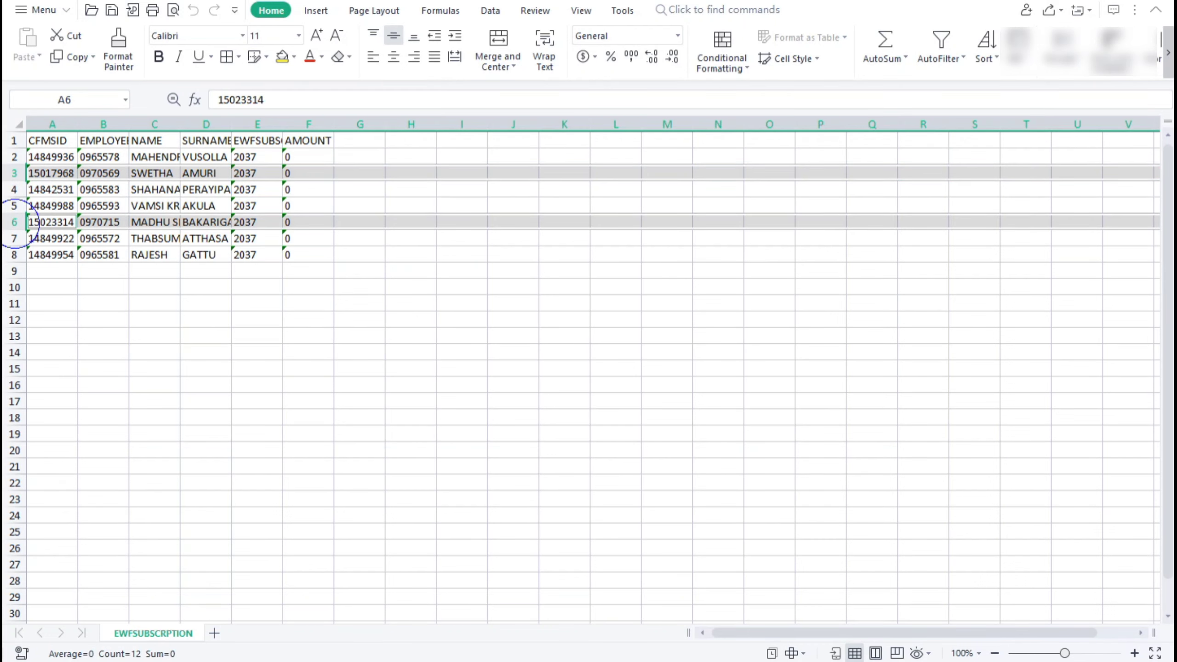
pyautogui.rightClick(19, 226)
pyautogui.click(74, 409)
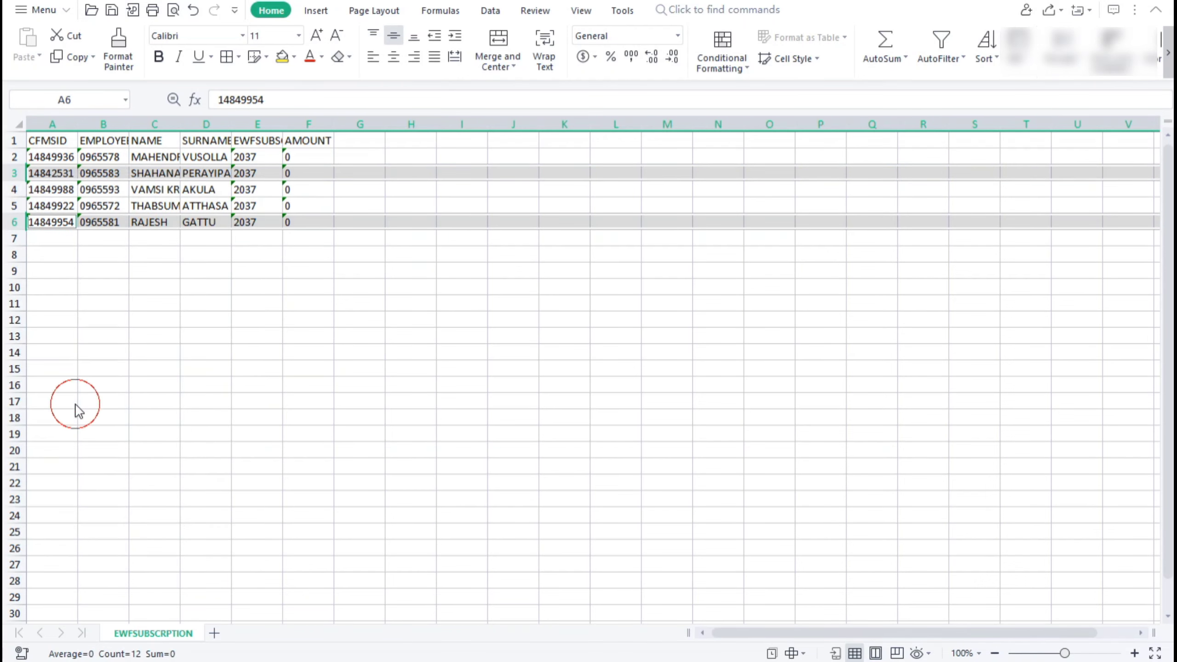
pyautogui.click(286, 320)
# Enter 50 in F2 and copy it into F3:F6 so every AMOUNT is 50.
pyautogui.click(310, 157)
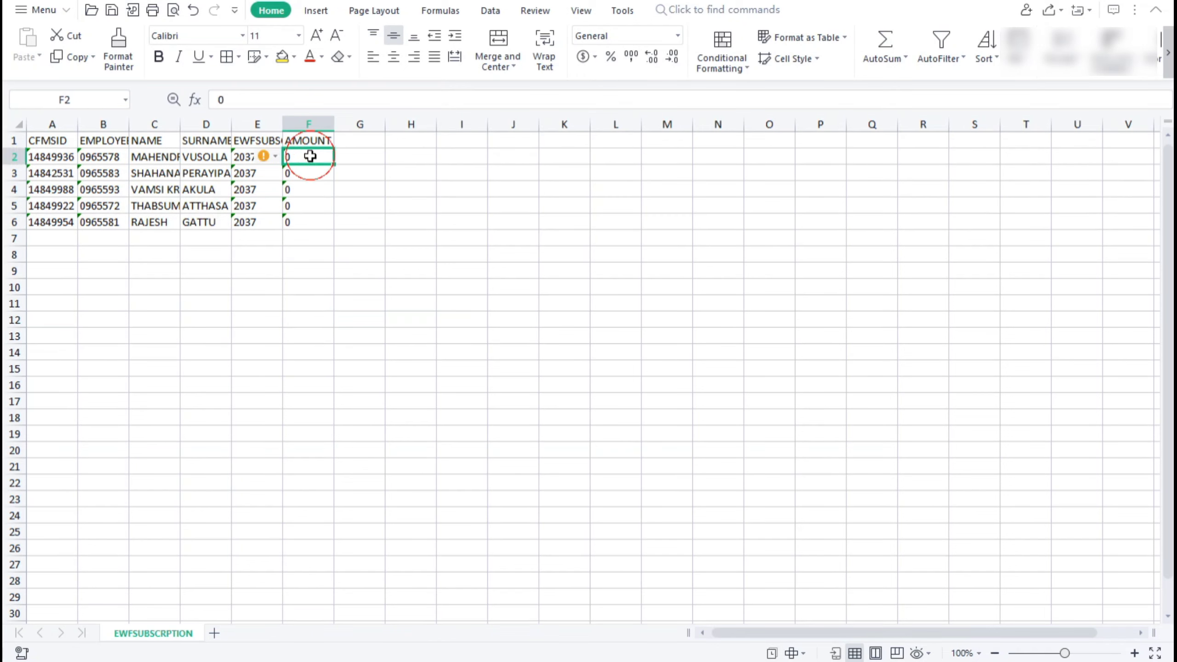
pyautogui.write('50')
pyautogui.click(312, 205)
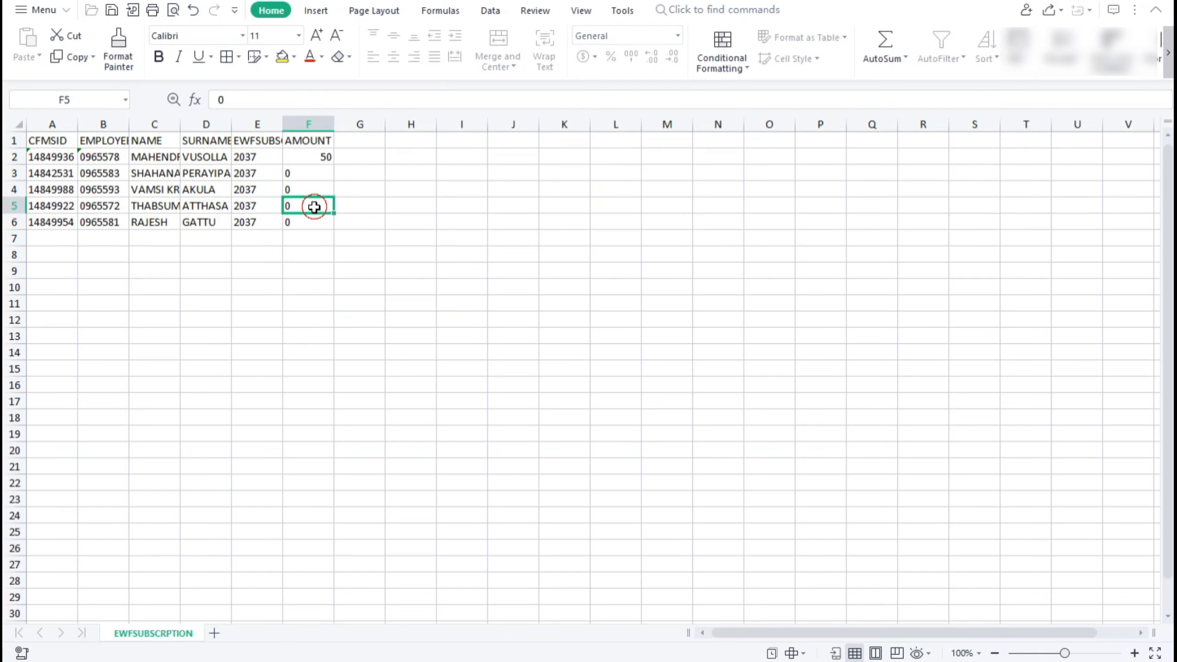
pyautogui.click(314, 154)
pyautogui.hotkey('ctrl', 'c')
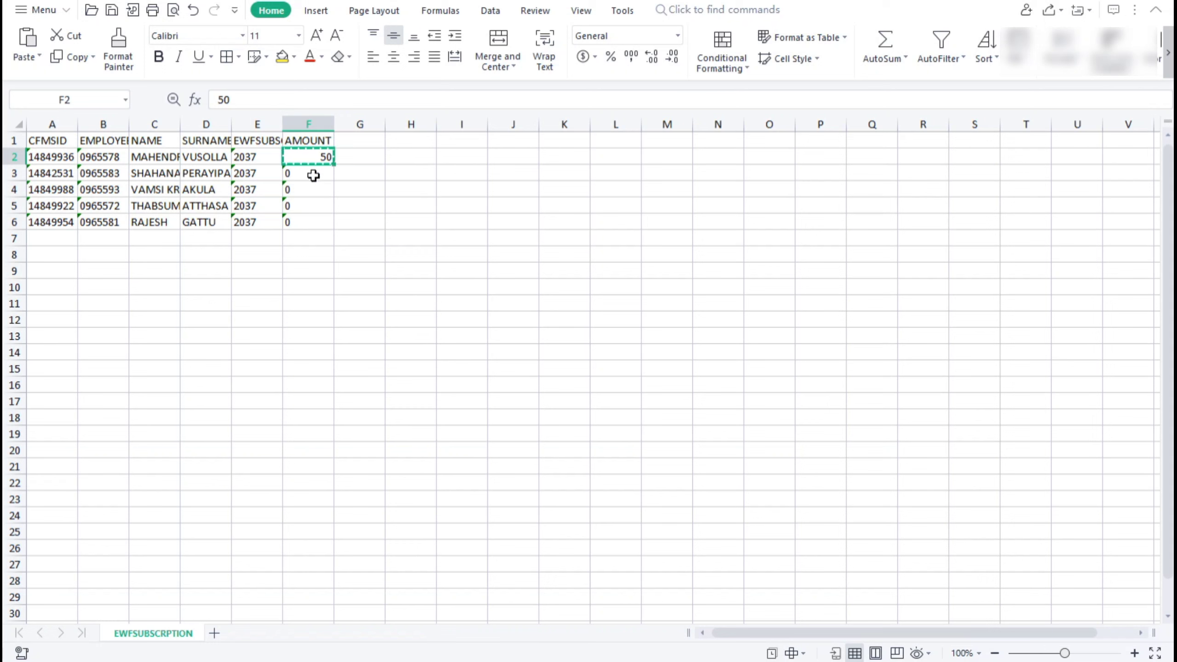
pyautogui.moveTo(314, 175); pyautogui.dragTo(312, 218)
pyautogui.hotkey('ctrl', 'v')
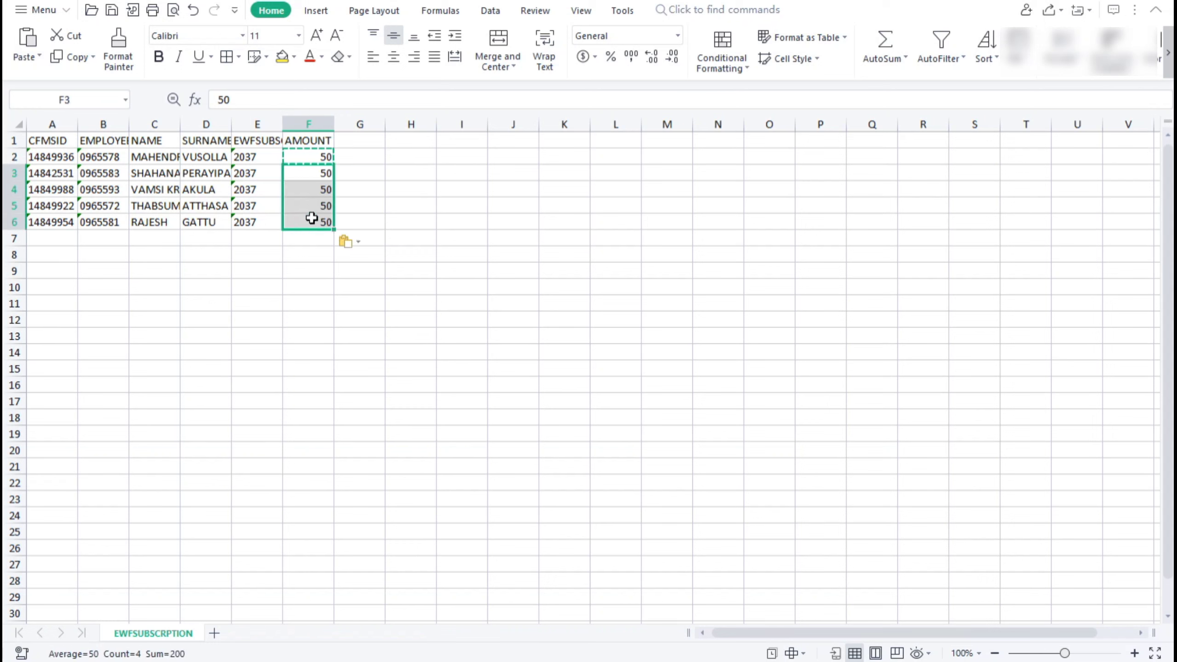
pyautogui.click(324, 304)
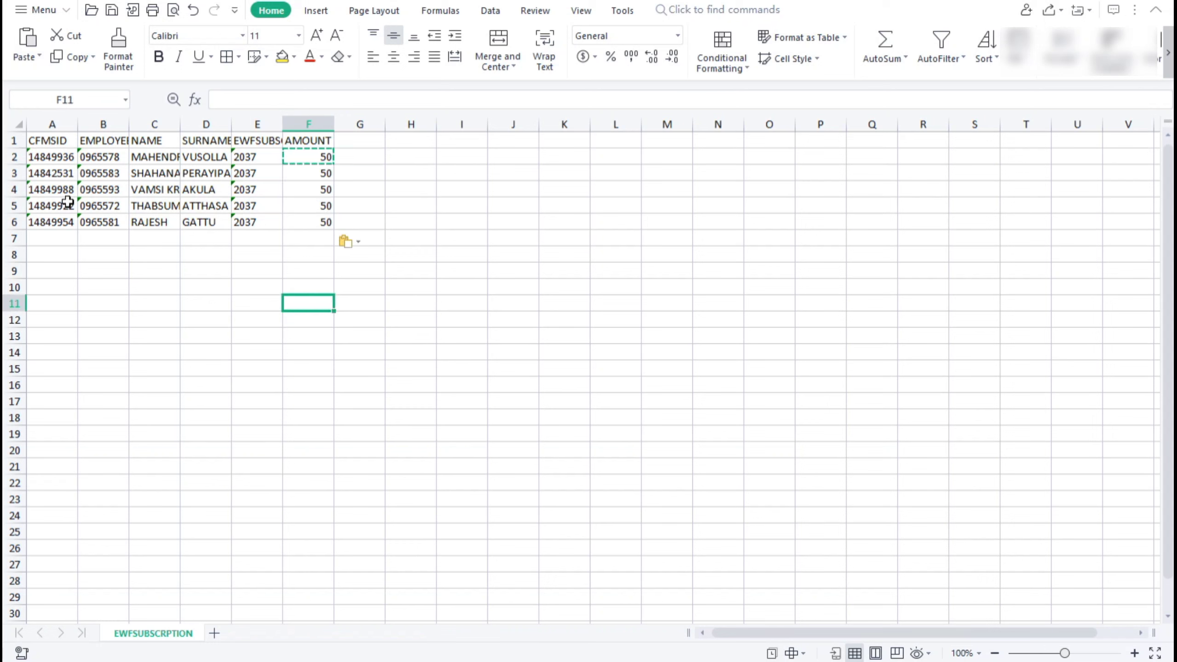
# Save As Microsoft Excel Files (*.xlsx) to the Desktop named EWF.xlsx, overwriting the old copy.
pyautogui.click(41, 13)
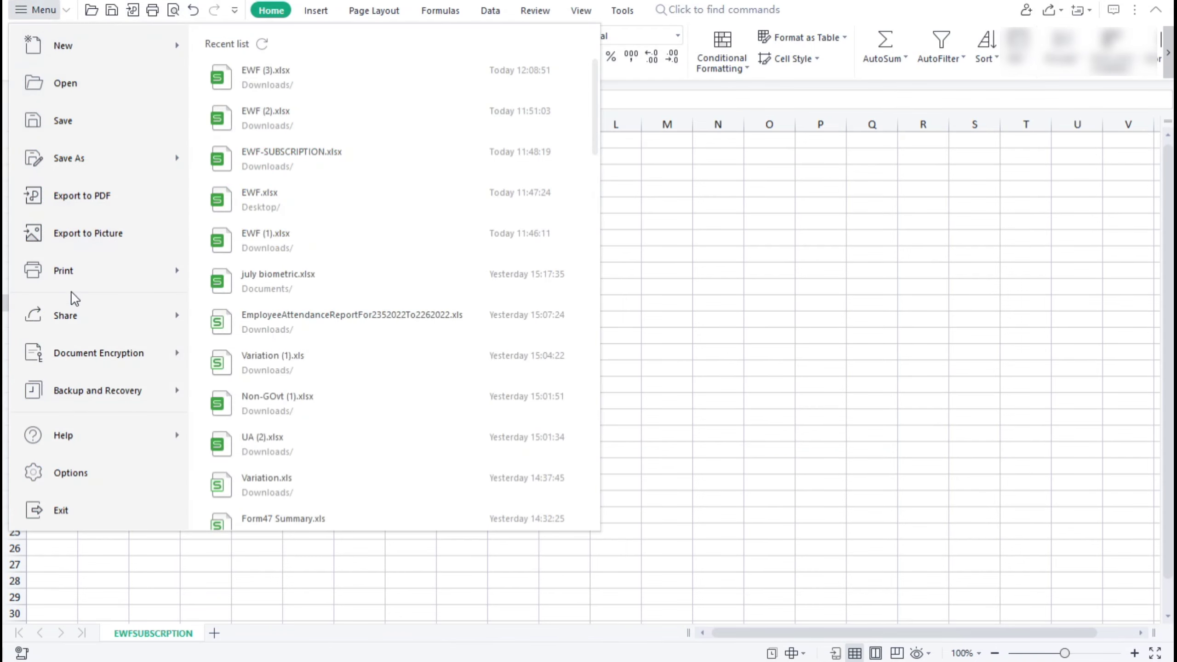
pyautogui.moveTo(82, 161)
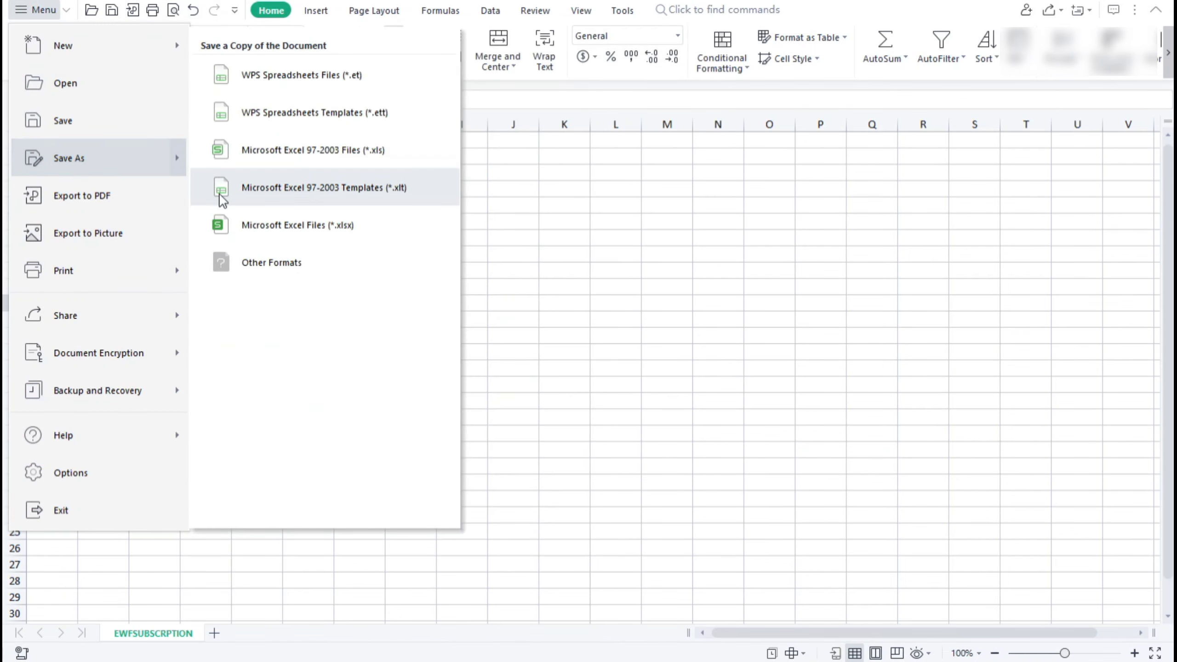
pyautogui.click(284, 226)
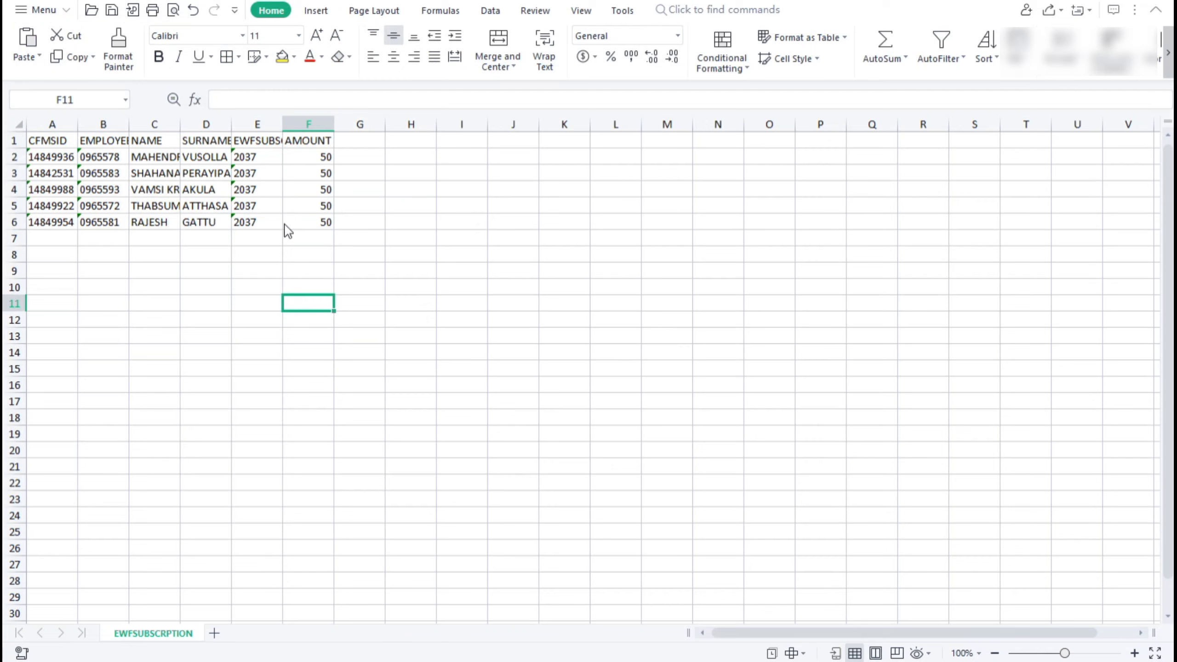
pyautogui.click(276, 210)
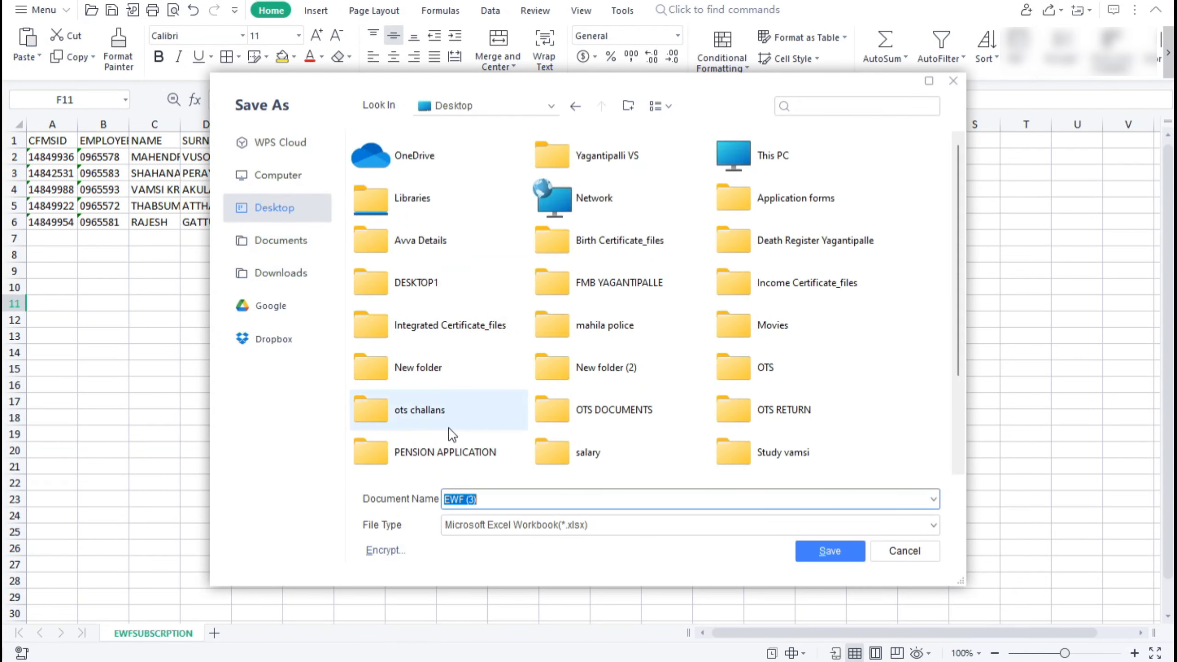
pyautogui.write('E')
pyautogui.press('BackSpace')
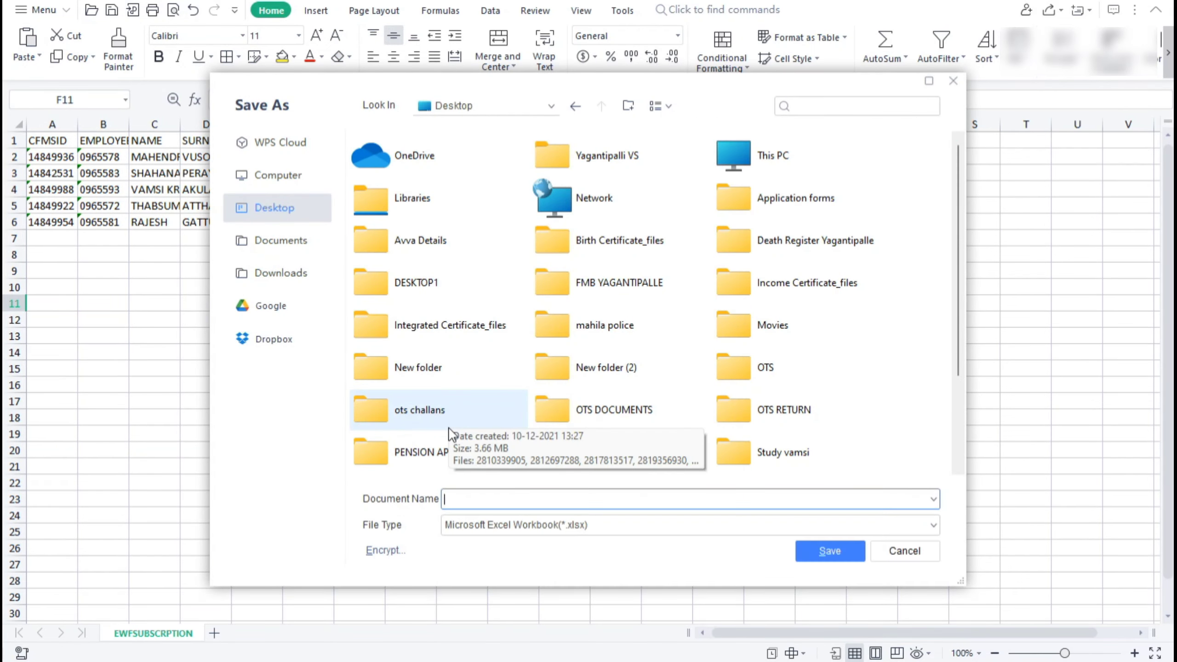
pyautogui.write('EWF')
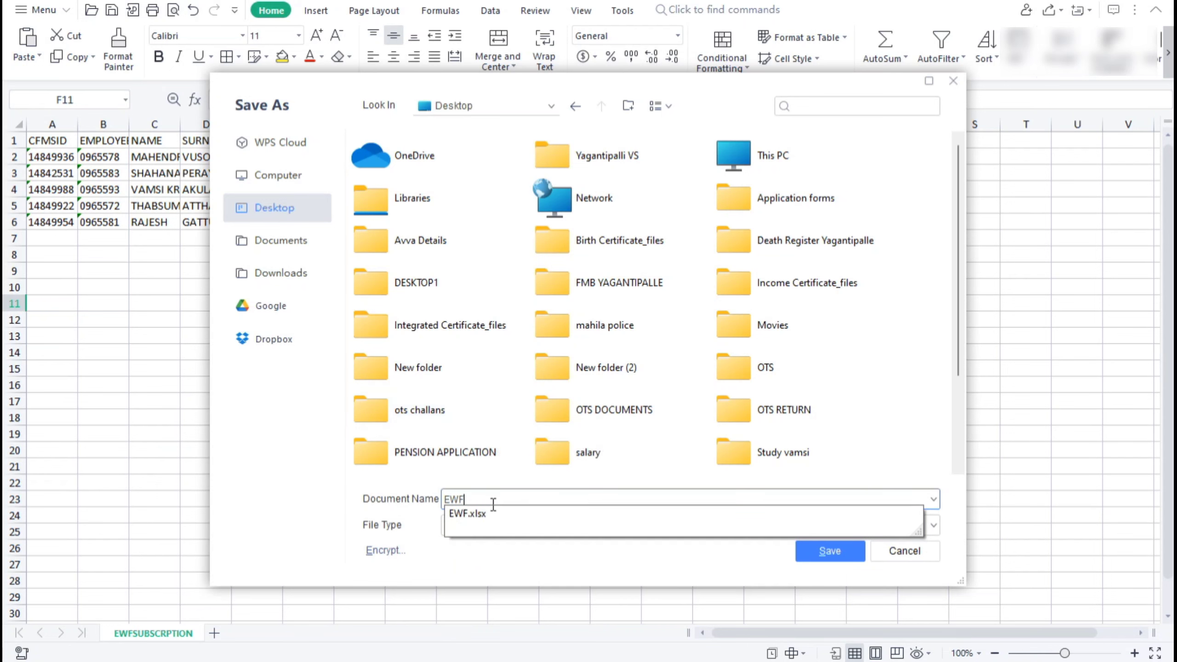
pyautogui.click(510, 515)
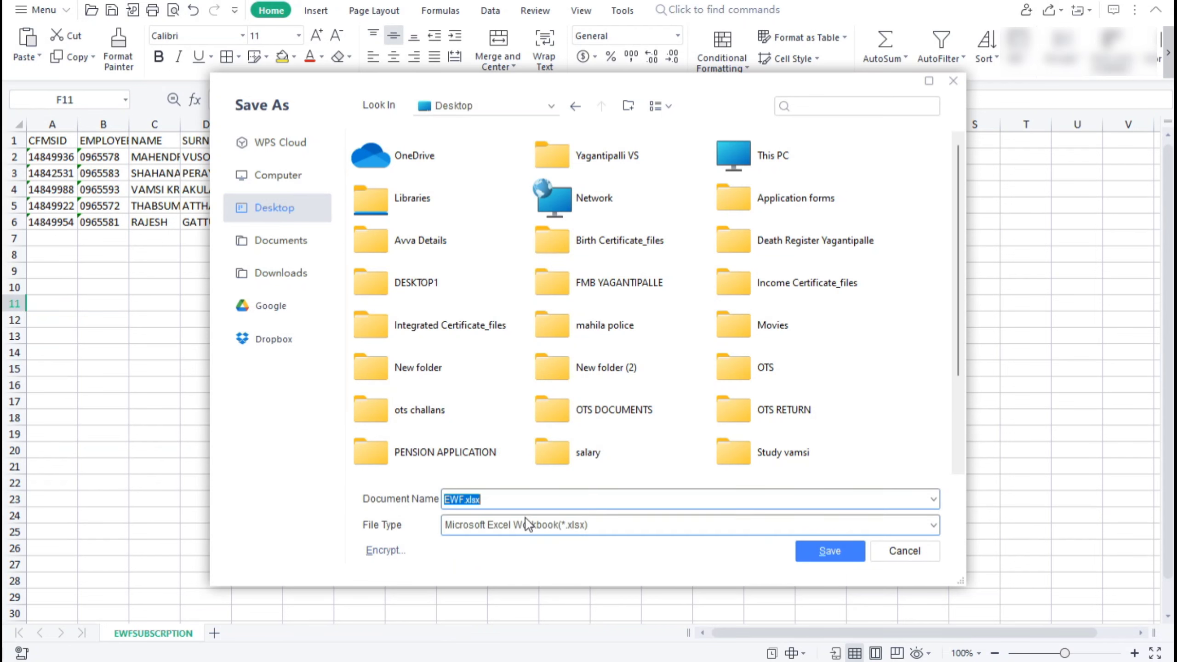
pyautogui.click(825, 551)
pyautogui.click(636, 329)
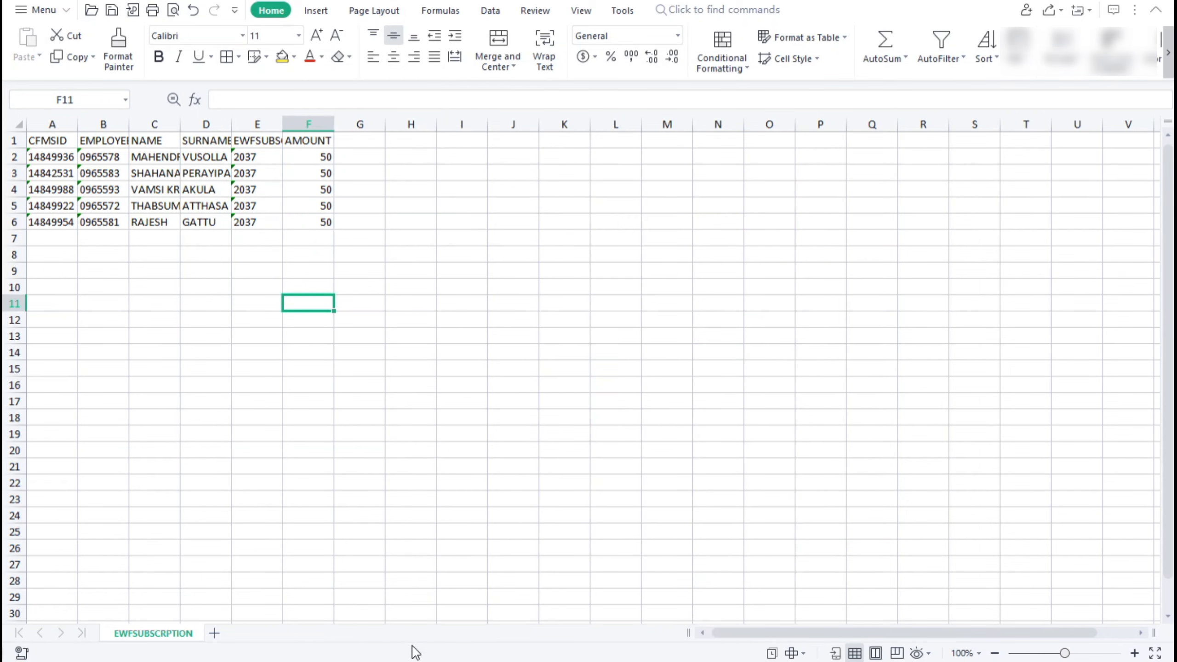
# Upload EWF.xlsx through the Upload EWFSubscription File option on the payroll page.
pyautogui.click(406, 616)
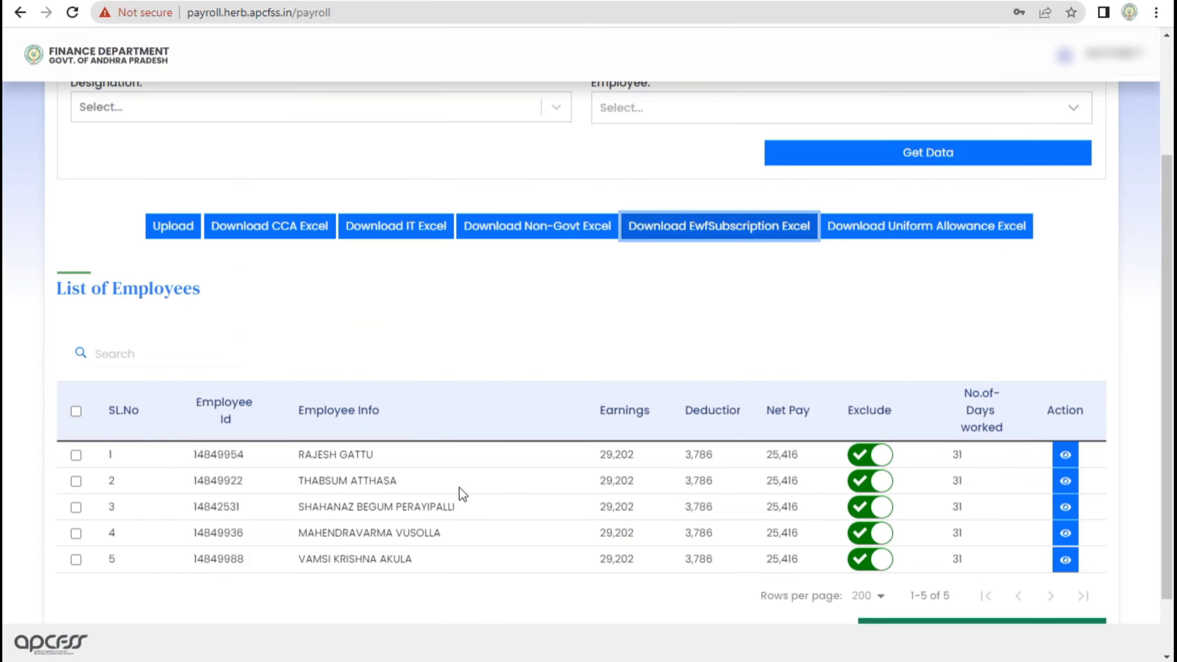
pyautogui.scroll(2, 511, 429)
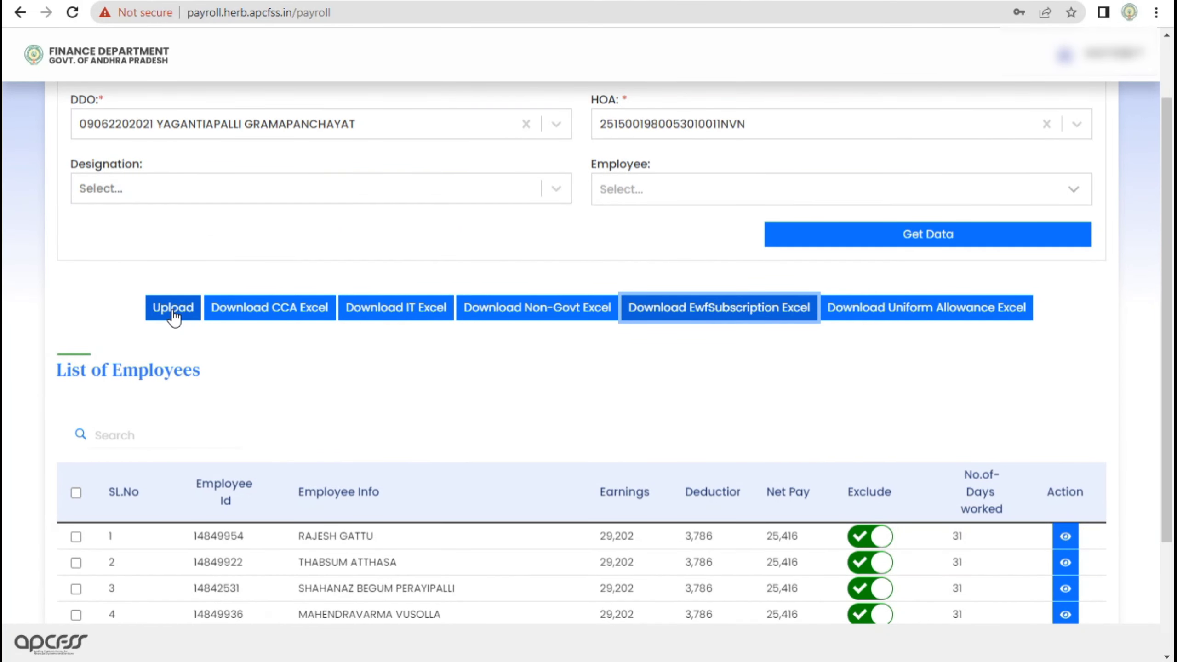
pyautogui.click(173, 308)
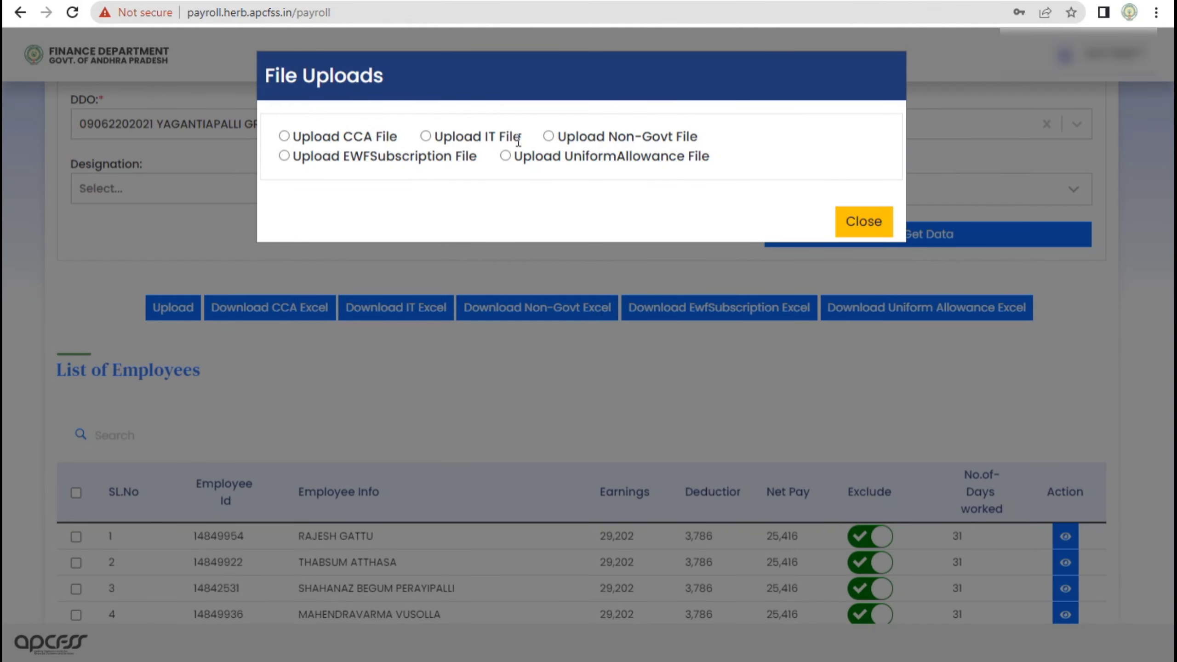
pyautogui.click(284, 157)
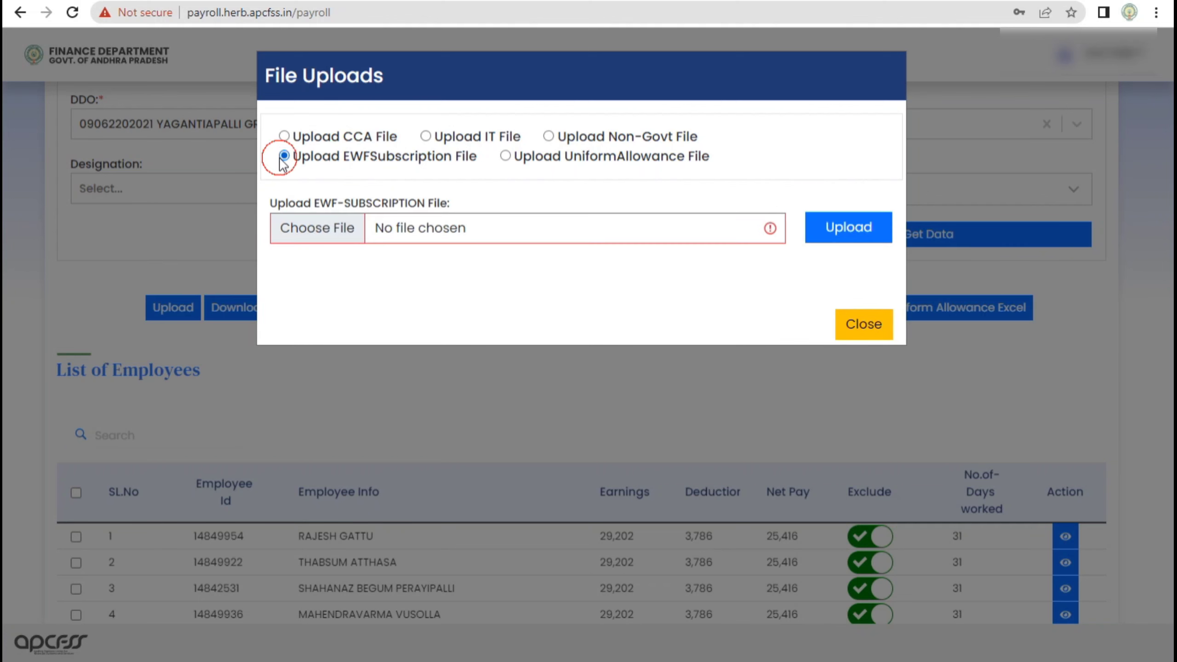
pyautogui.click(331, 232)
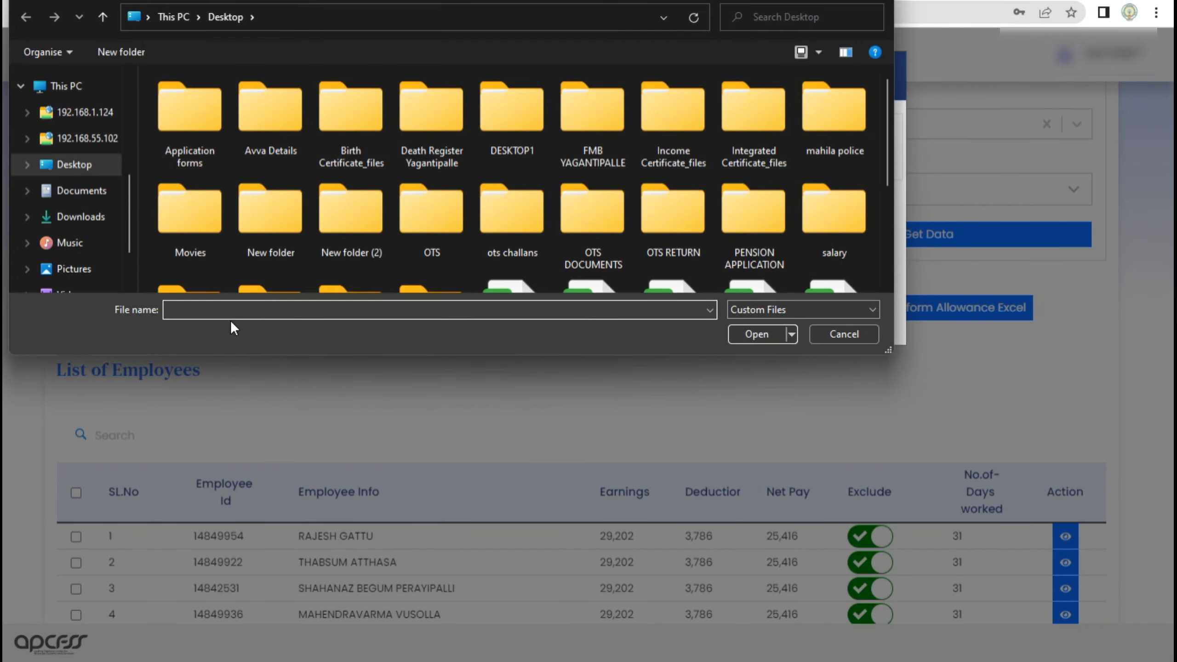
pyautogui.write('ewf')
pyautogui.click(212, 325)
pyautogui.click(756, 334)
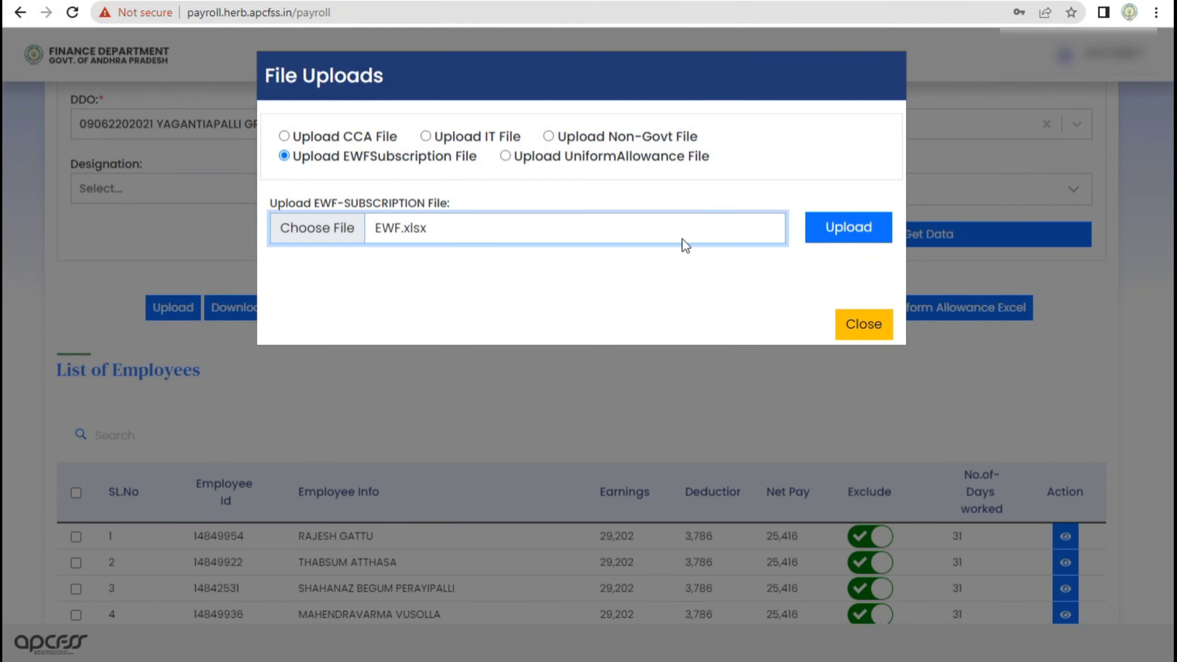
pyautogui.click(850, 229)
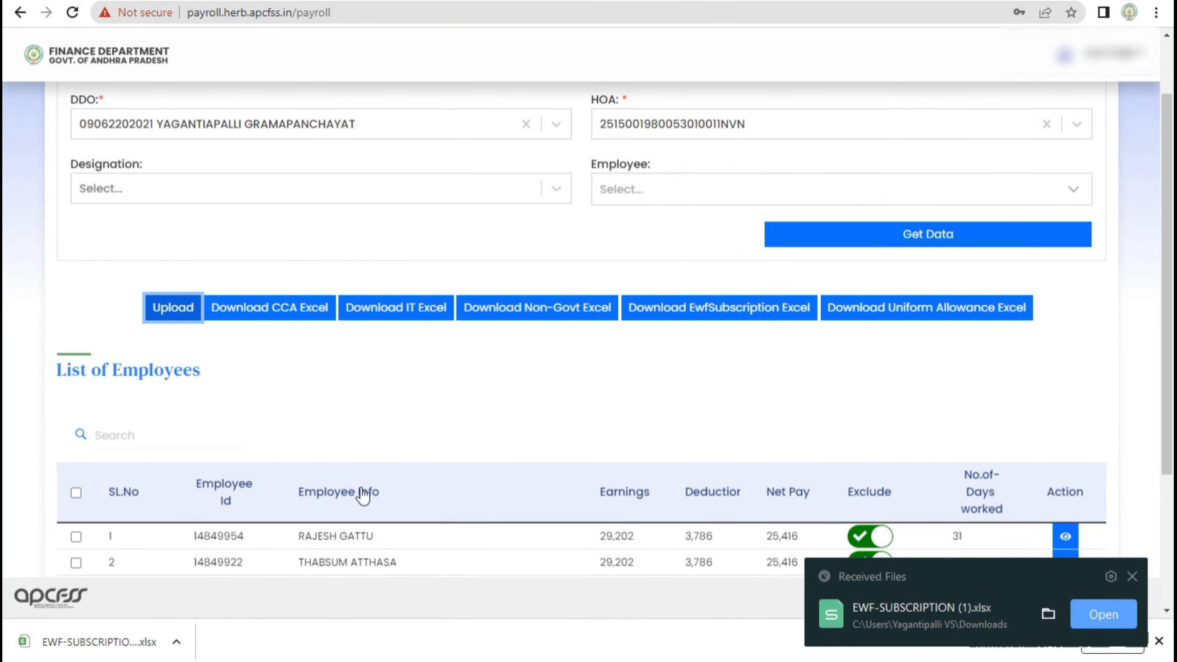
# Open the returned EWF-SUBSCRIPTION result file and confirm each row shows SUCCESS.
pyautogui.click(78, 645)
pyautogui.click(1132, 577)
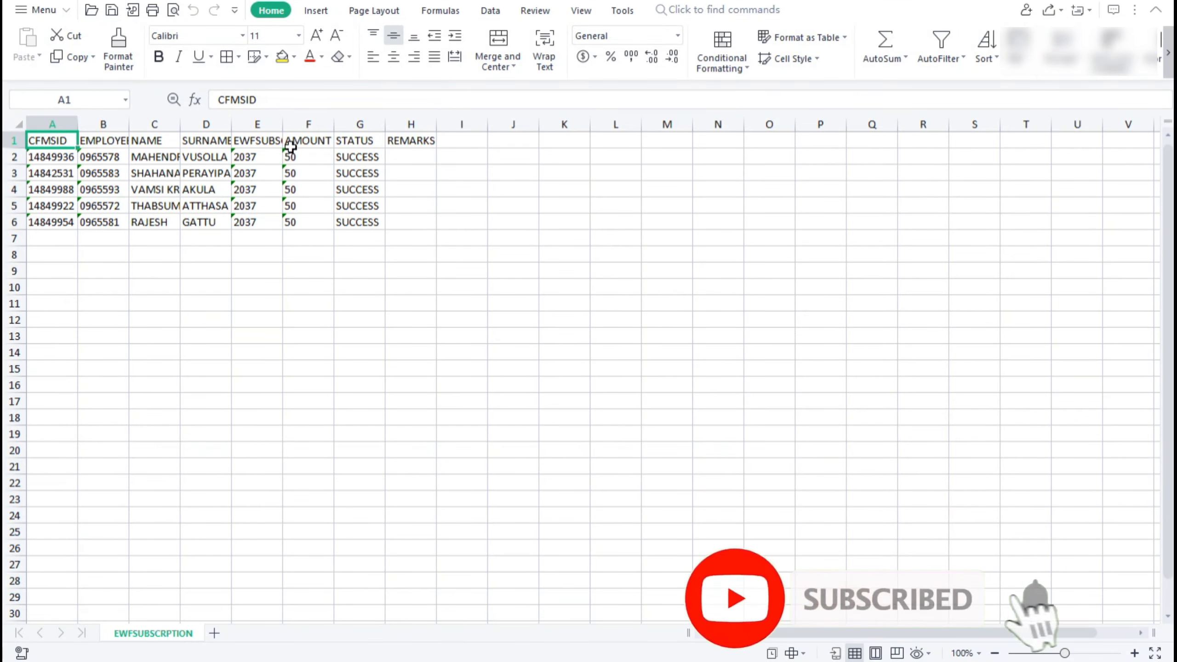
pyautogui.click(350, 155)
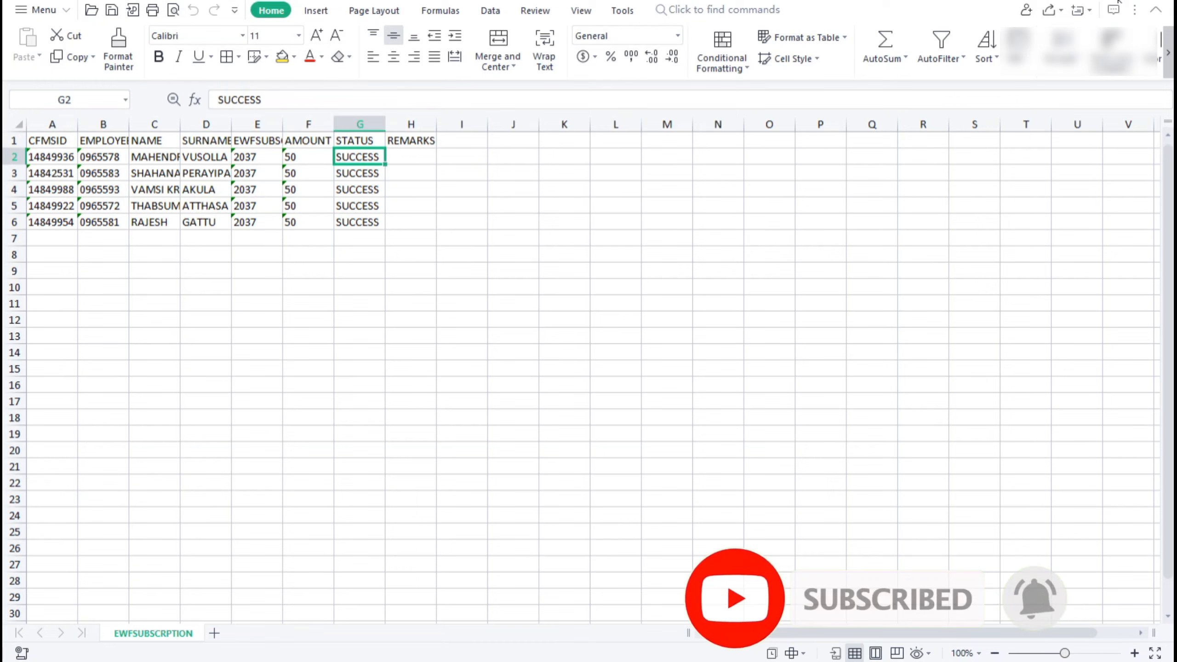
pyautogui.hotkey('alt', 'Tab')
# Select all five employees and save to continue to the summary.
pyautogui.scroll(-3, 590, 445)
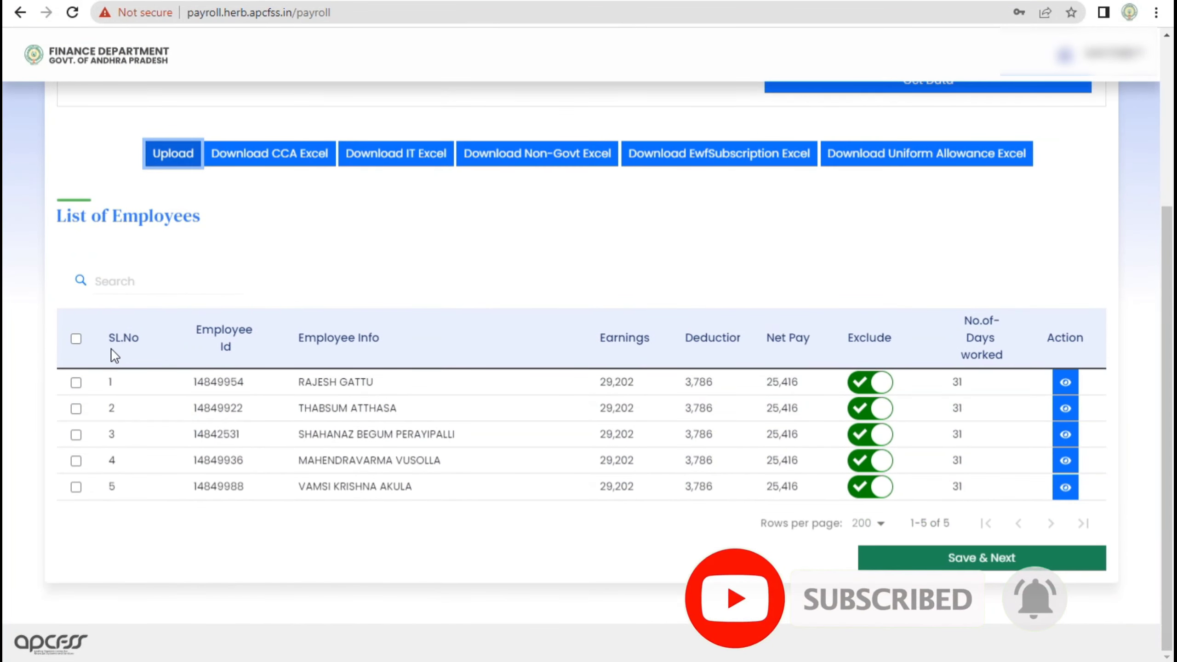
pyautogui.click(76, 338)
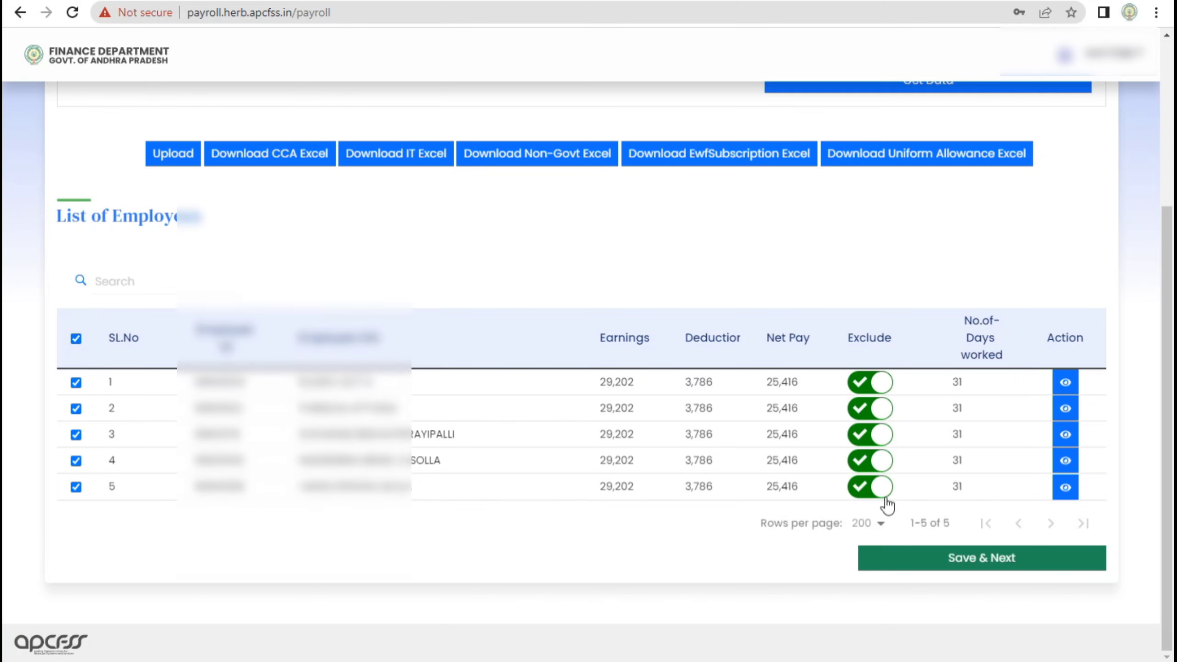
pyautogui.click(941, 561)
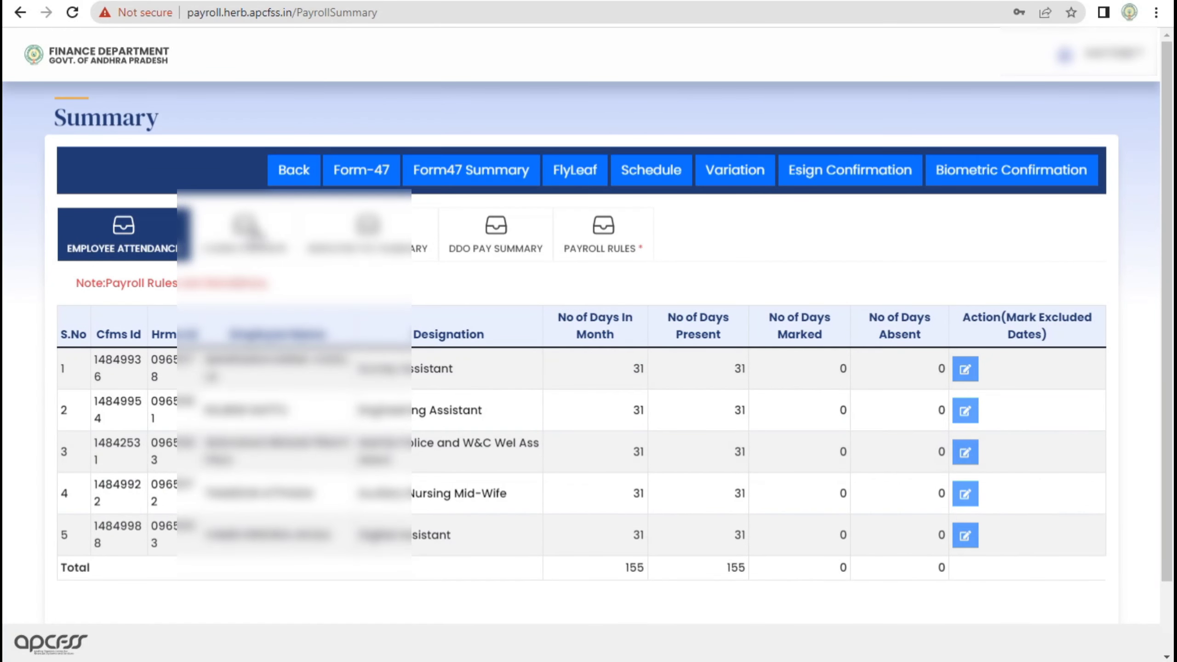
# Review the Employee and DDO pay summaries, noting the 250 EWF Subscription deduction.
pyautogui.click(371, 251)
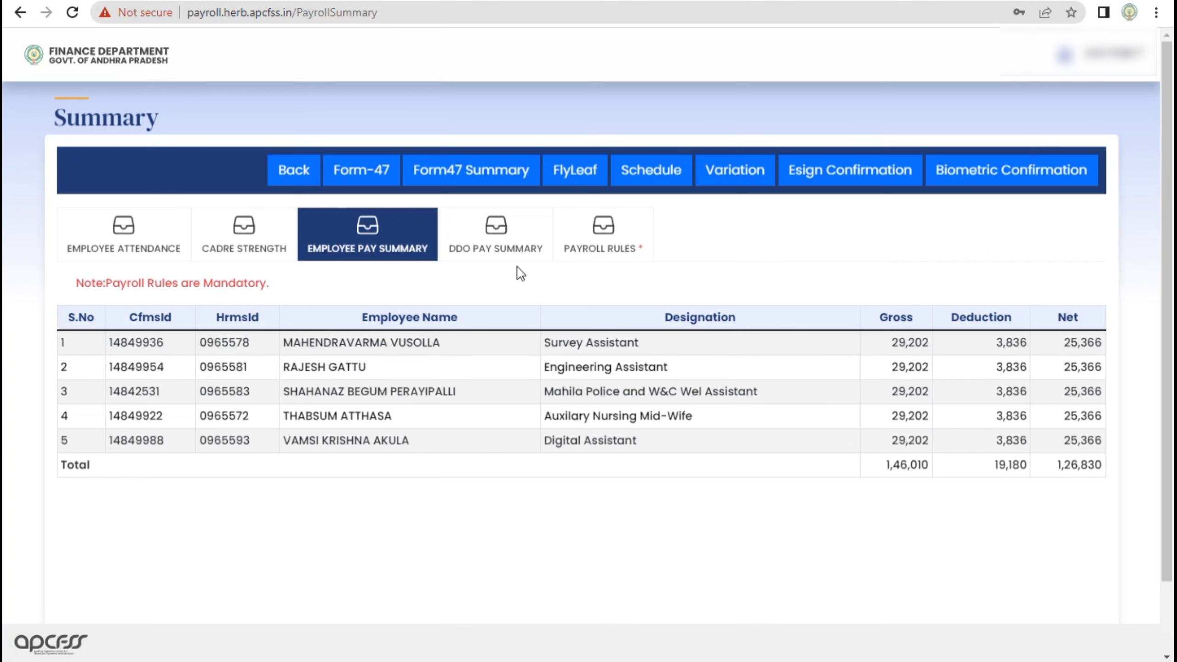
pyautogui.click(497, 250)
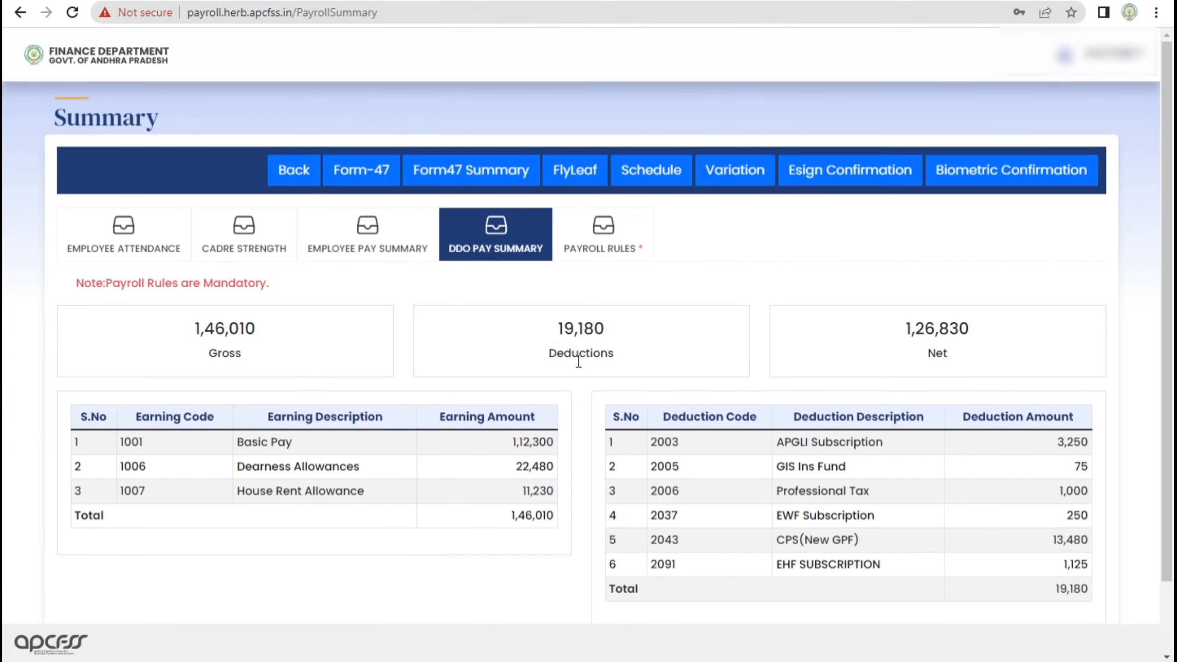
pyautogui.scroll(-2, 581, 370)
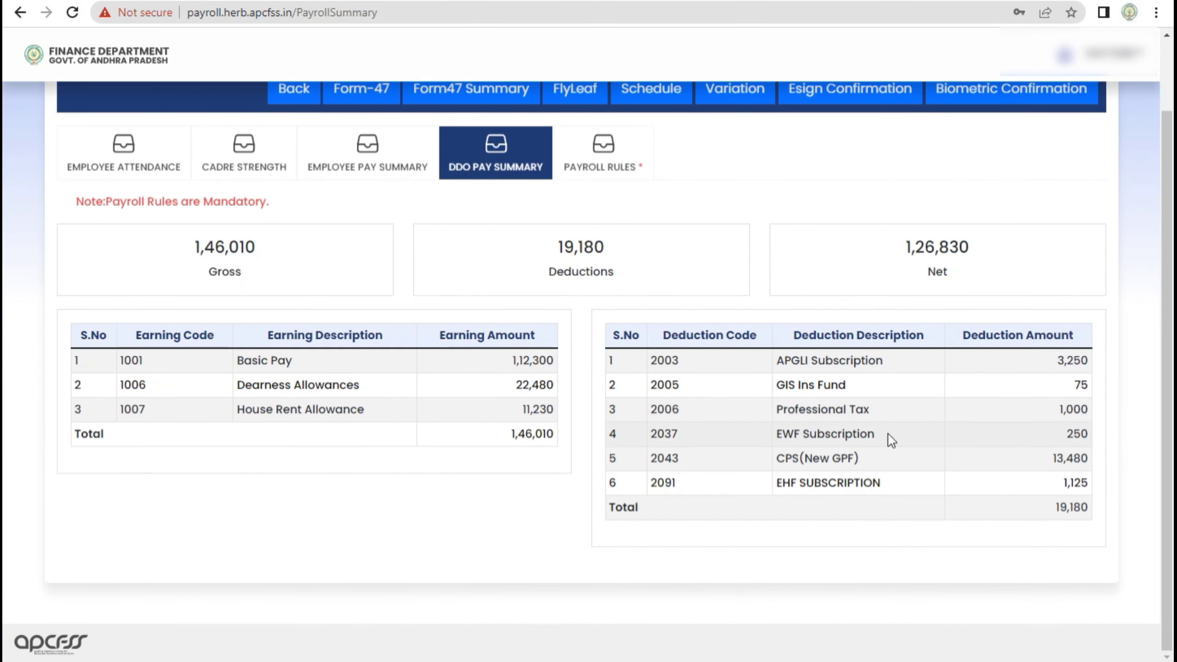
pyautogui.moveTo(891, 436); pyautogui.dragTo(775, 446)
pyautogui.doubleClick(1082, 438)
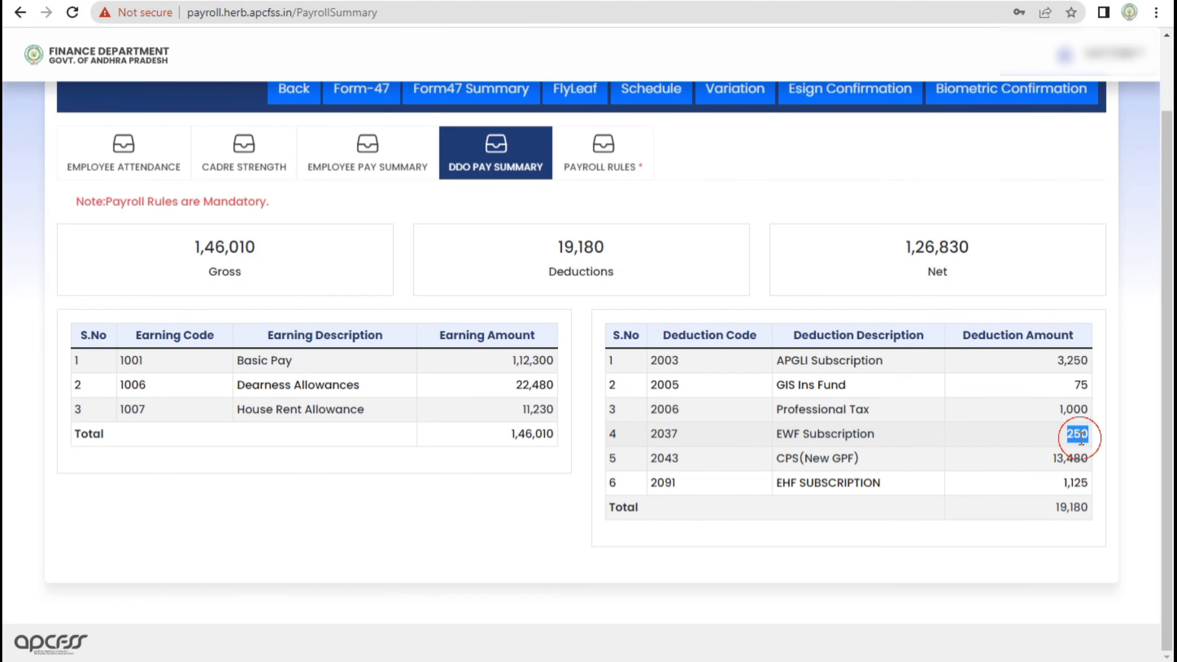
pyautogui.scroll(2, 622, 432)
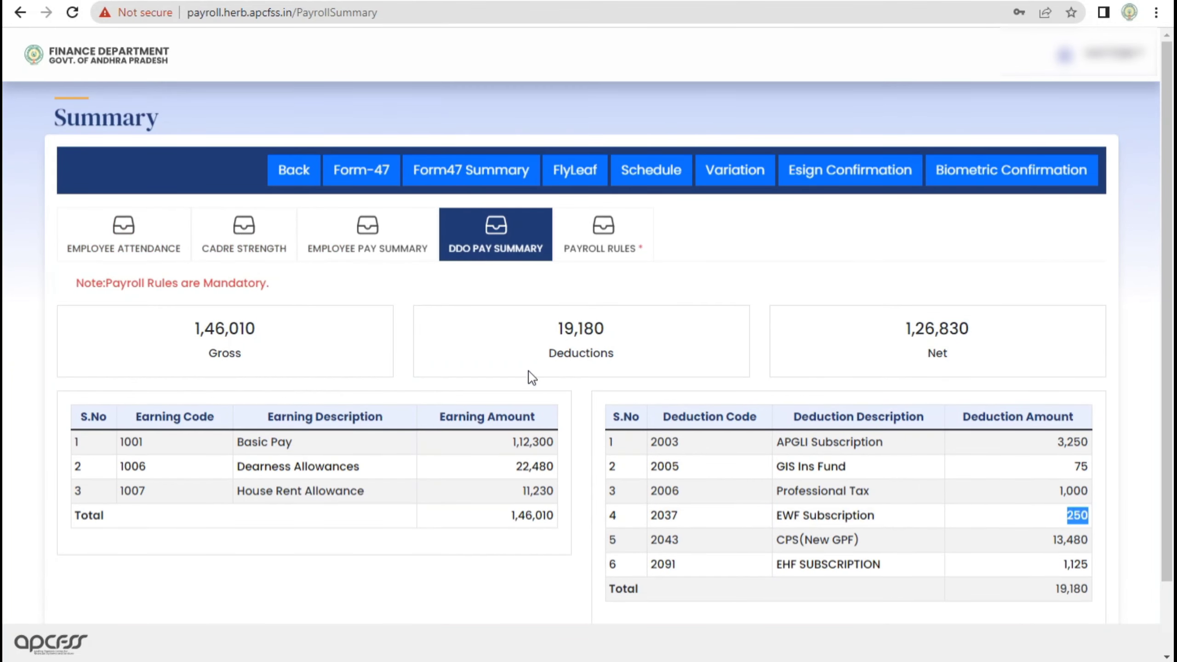
# Switch on payroll rule 1 (Form 47 preparation) and rule 2 (enclosed reduction schedules).
pyautogui.click(603, 251)
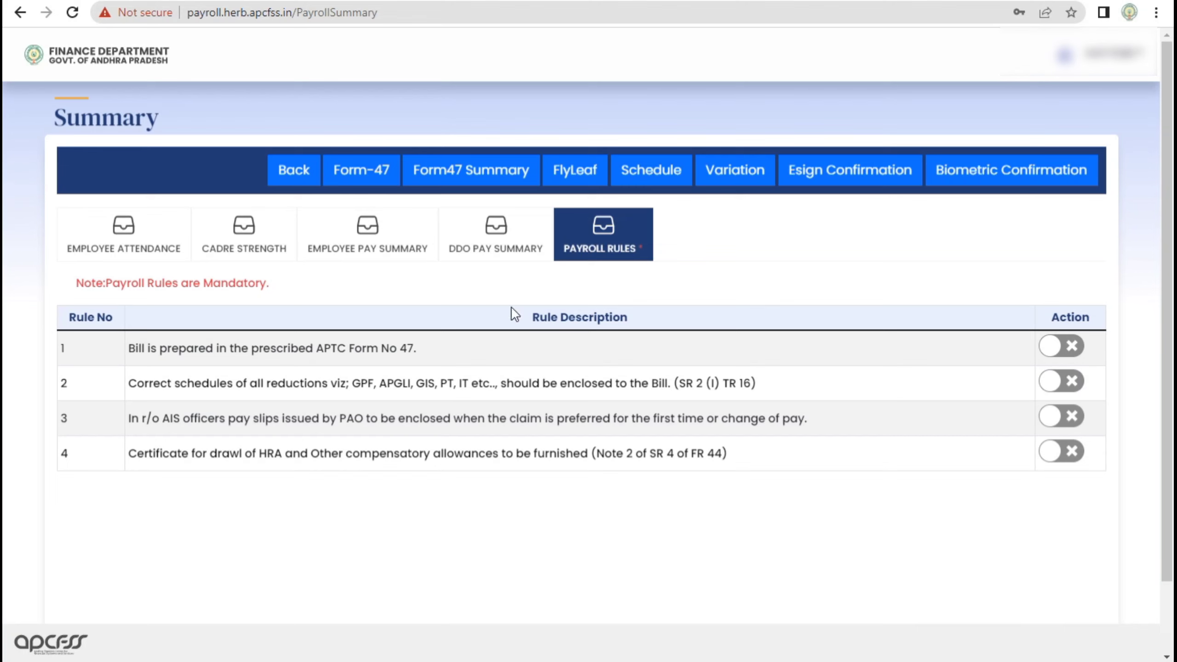
pyautogui.click(1062, 346)
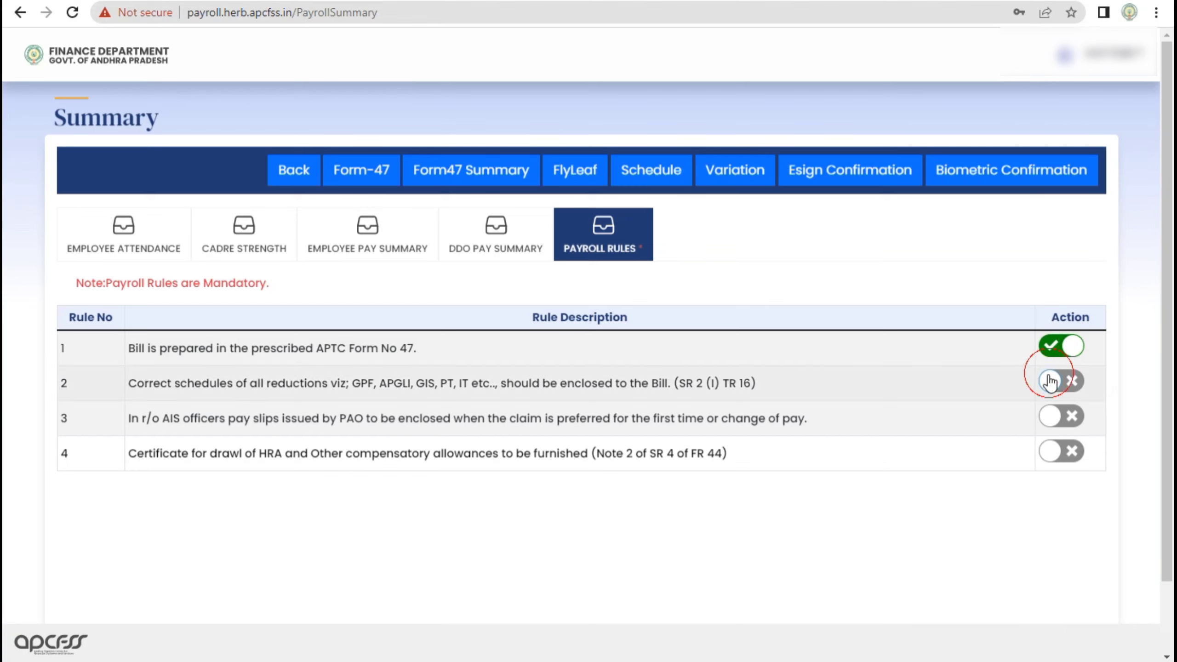
pyautogui.click(1049, 399)
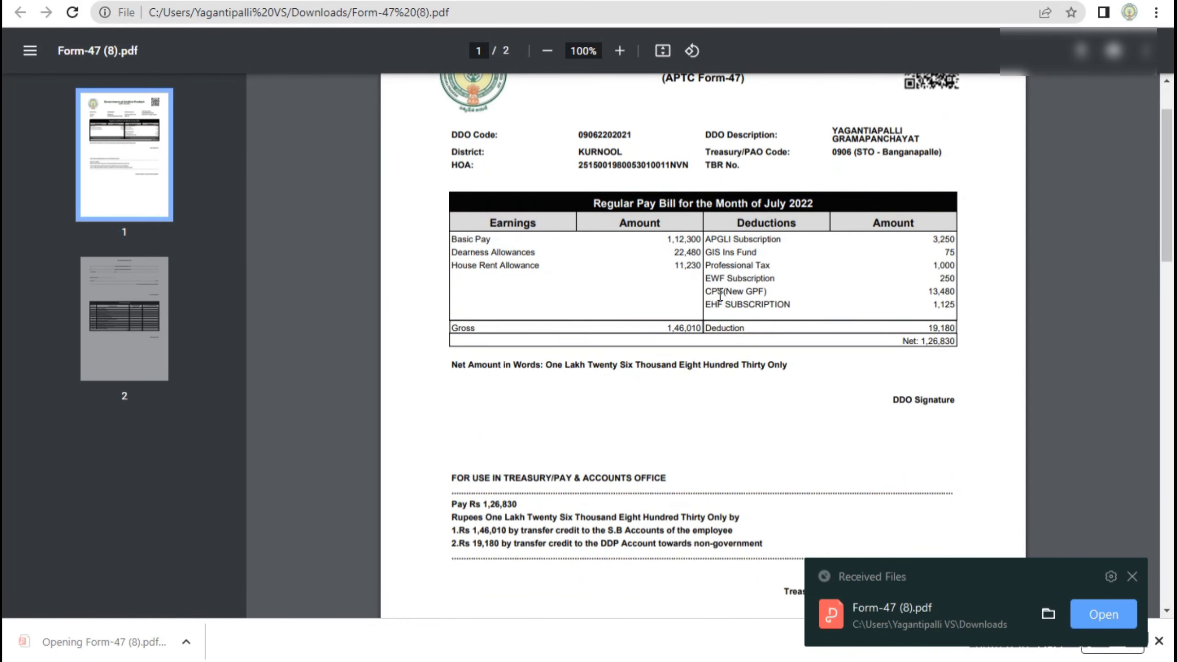
pyautogui.scroll(-10, 920, 353)
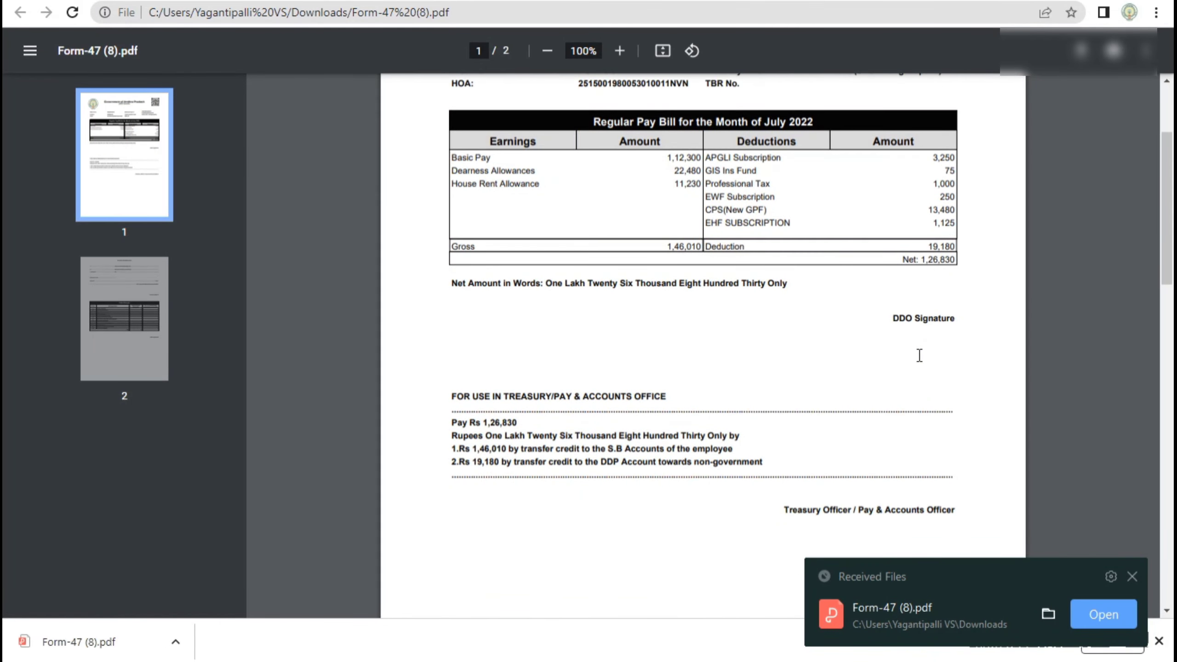
# Scroll through both pages of the Form-47 PDF, then close it to return to the Summary page.
pyautogui.scroll(3, 918, 369)
pyautogui.scroll(5, 806, 208)
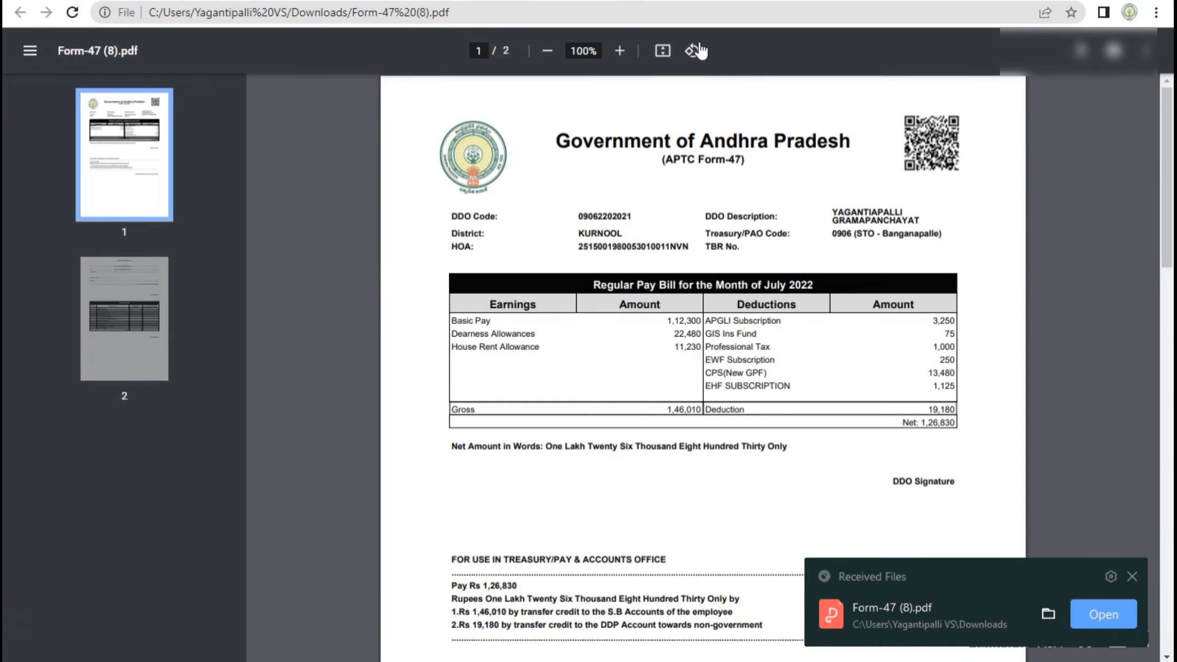
pyautogui.hotkey('ctrl', 'w')
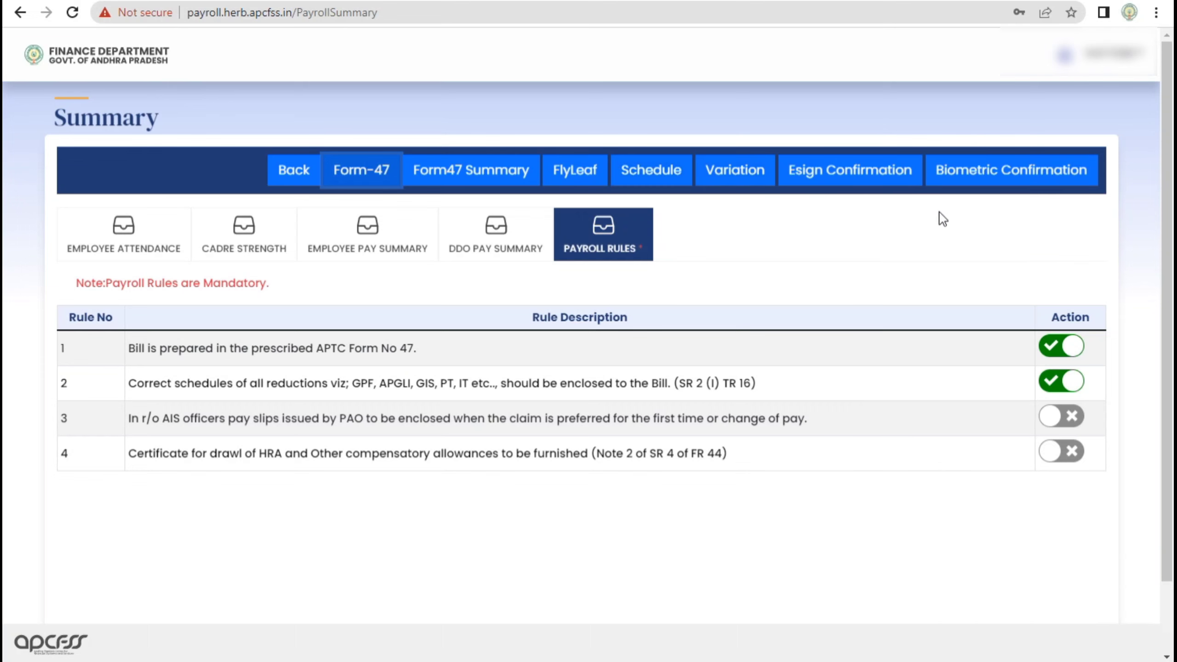
# Skip biometric signing and start the Esign Confirmation for the July 2022 pay bill.
pyautogui.click(1035, 179)
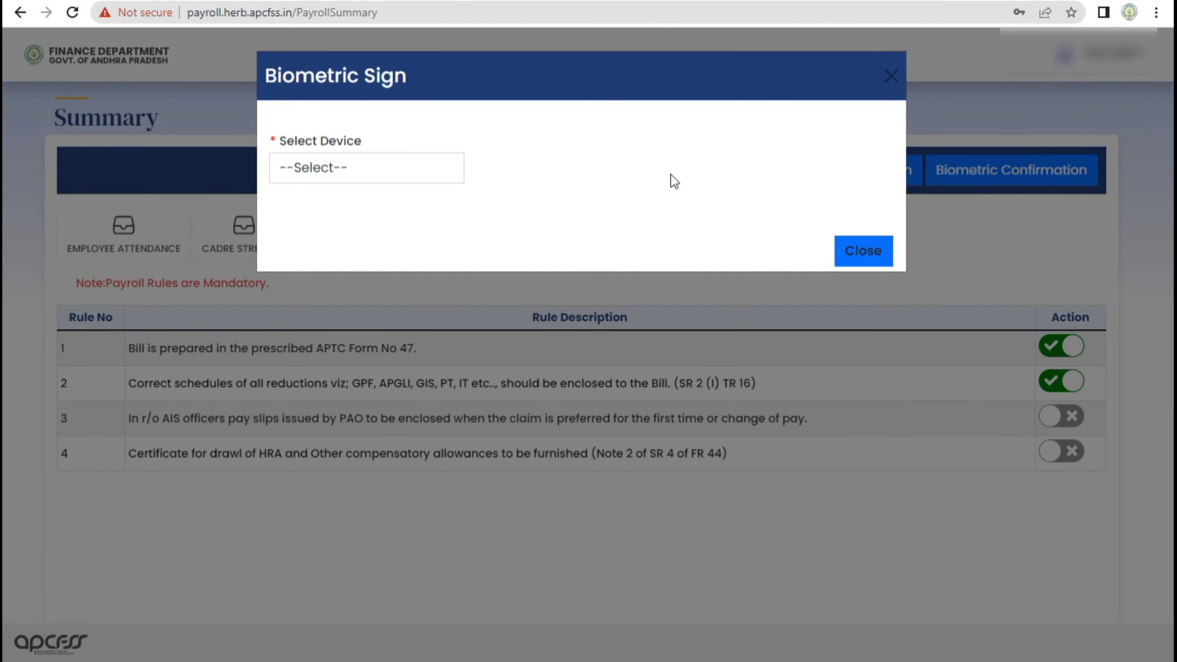
pyautogui.click(394, 169)
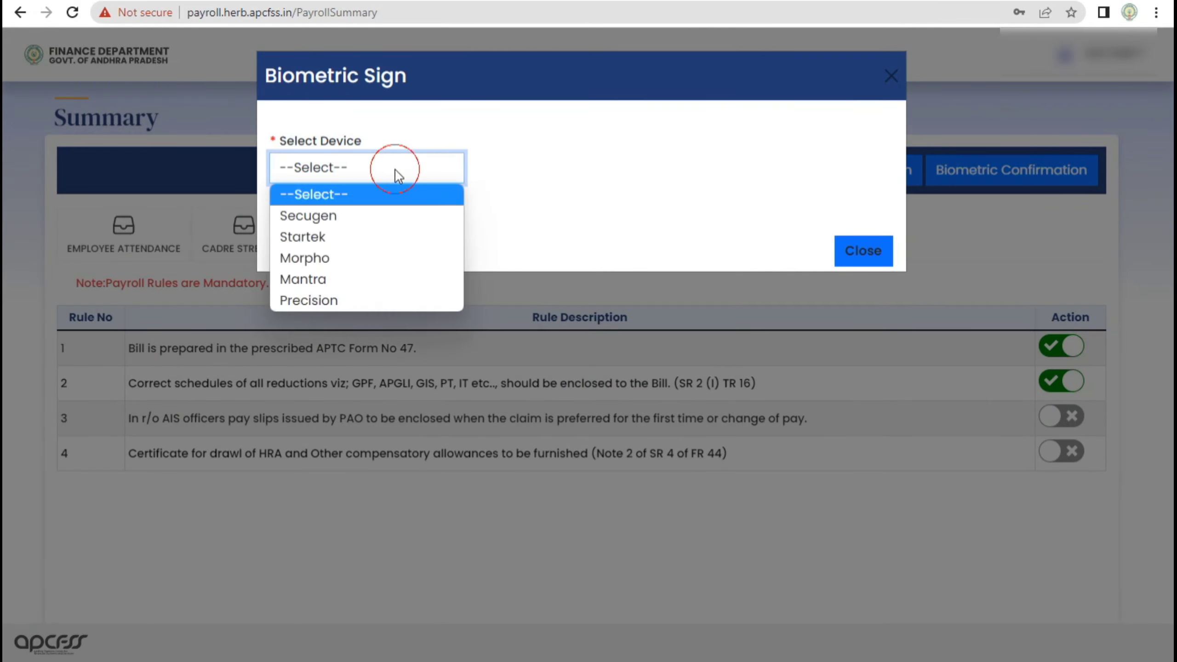
pyautogui.click(856, 257)
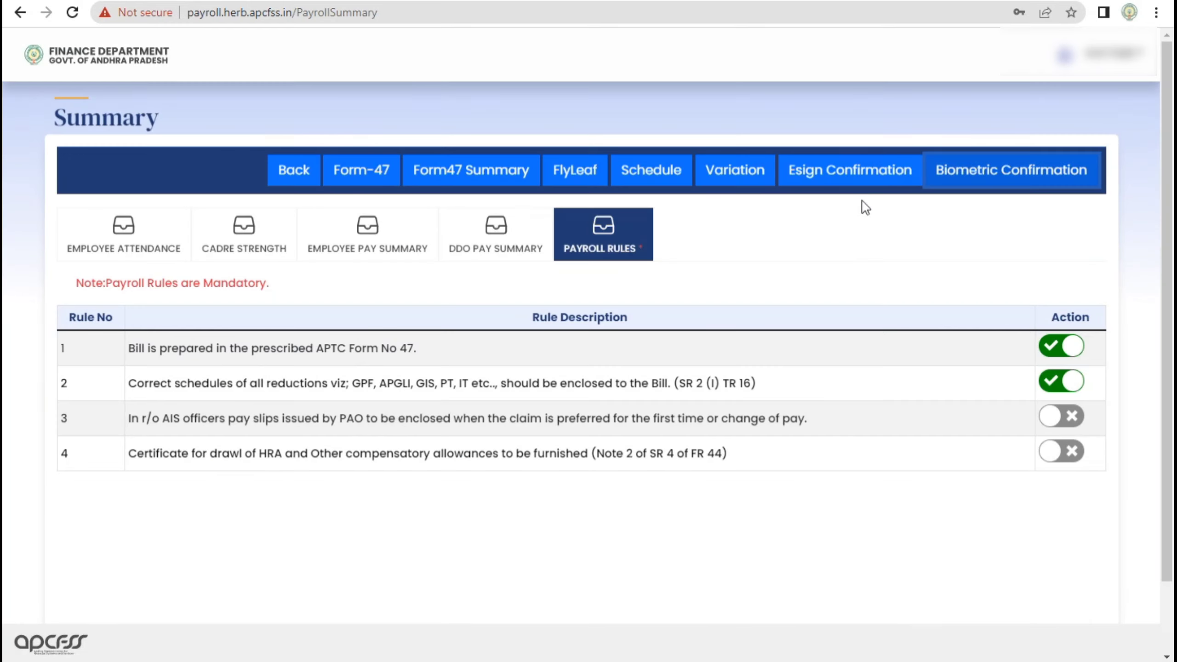
pyautogui.click(841, 185)
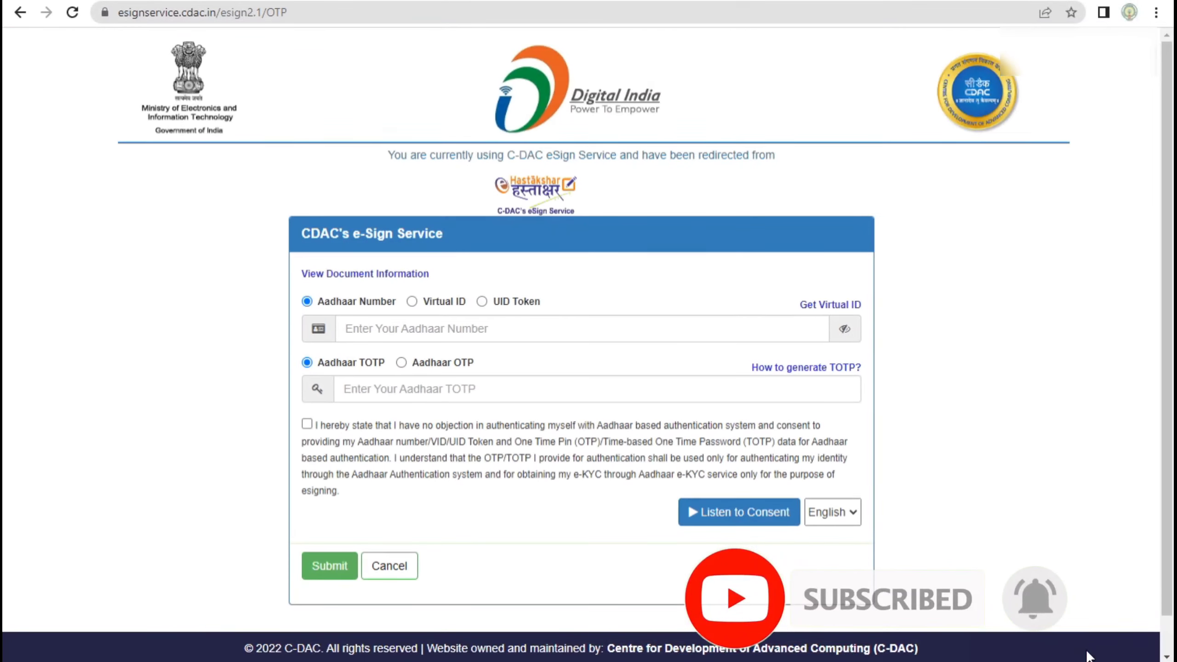
# Enter the Aadhaar number, give consent, submit, then choose Aadhaar OTP instead of TOTP.
pyautogui.click(423, 325)
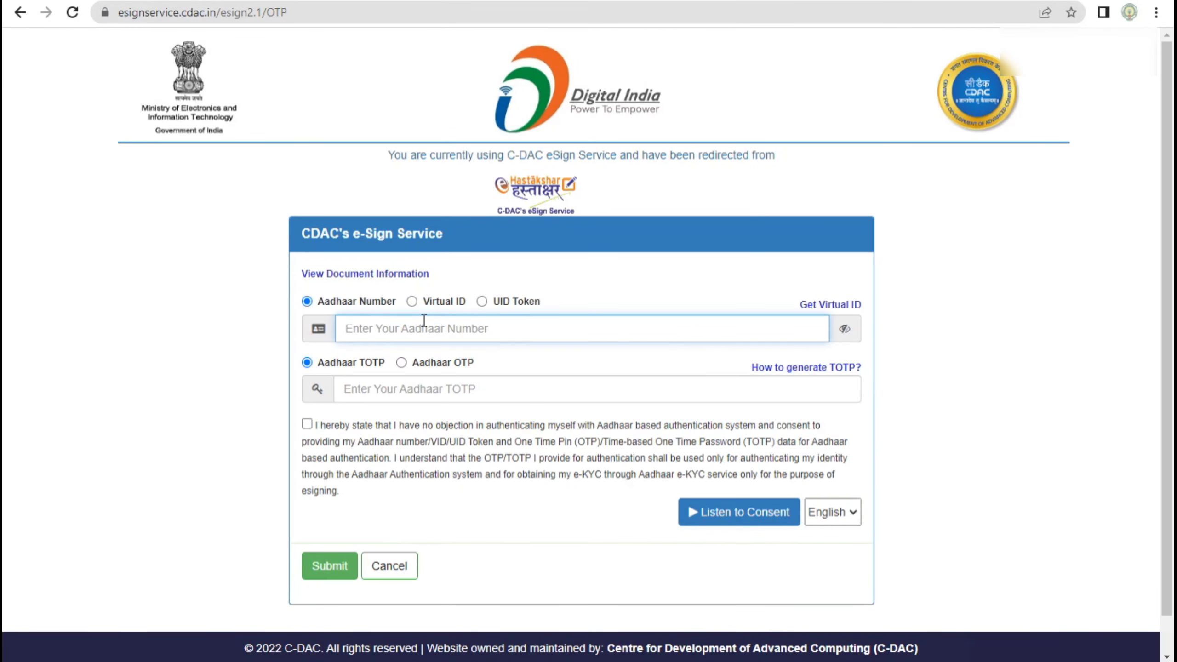
pyautogui.write('12')
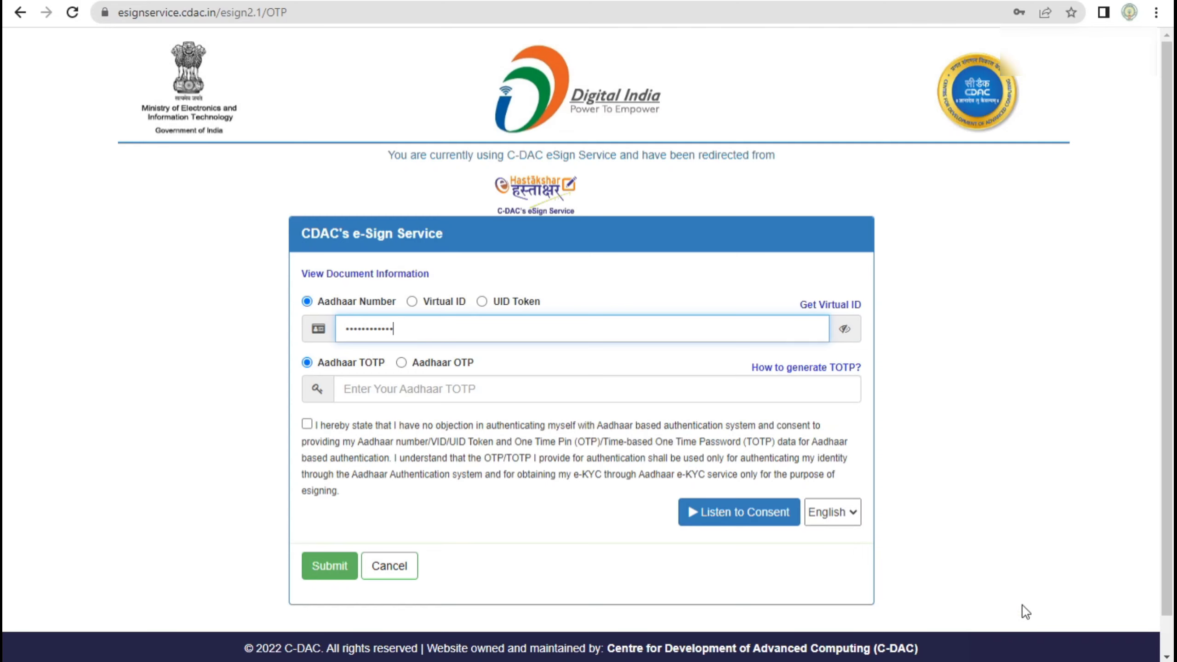
pyautogui.click(1082, 651)
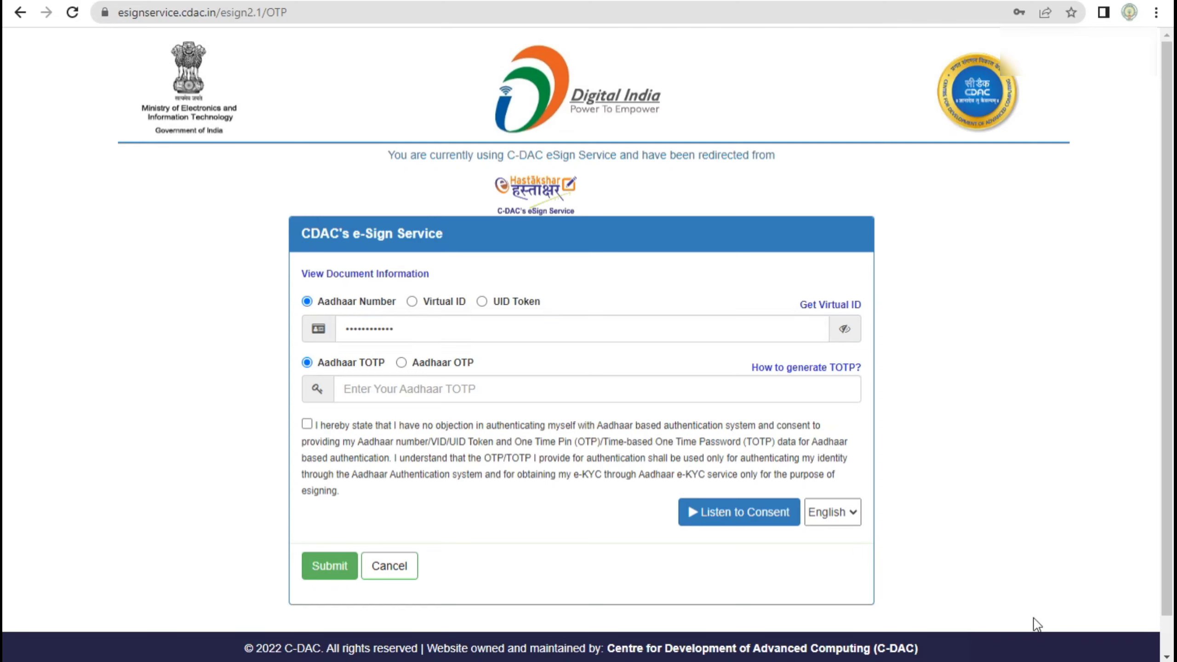
pyautogui.click(306, 427)
pyautogui.click(337, 566)
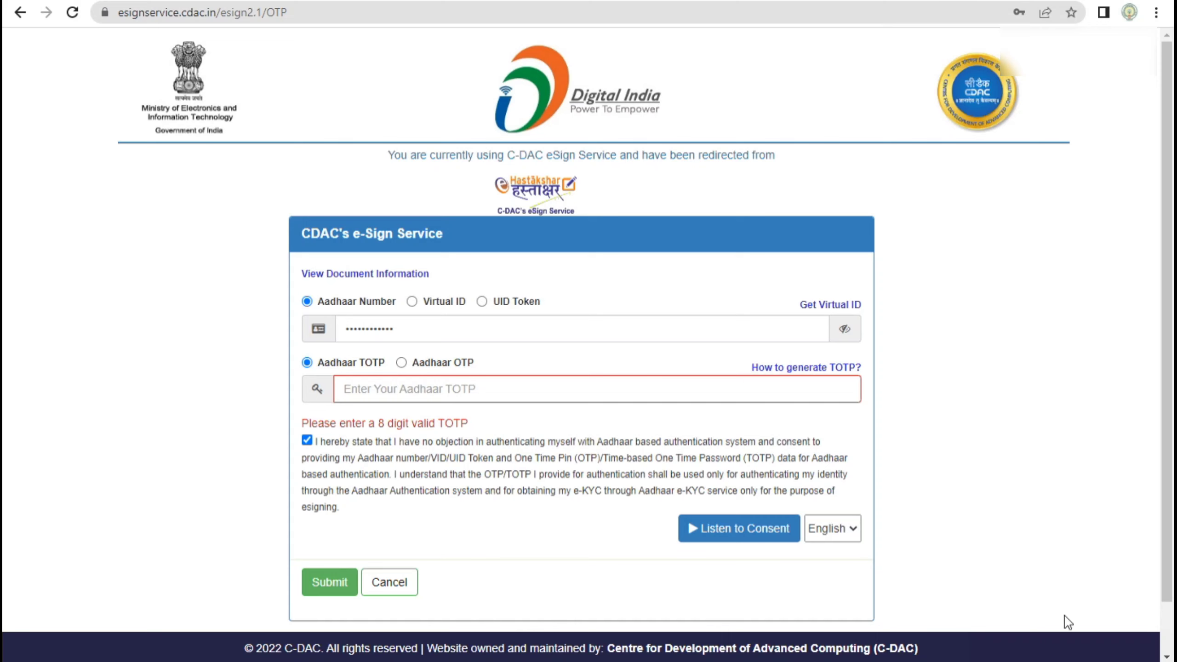
pyautogui.click(402, 363)
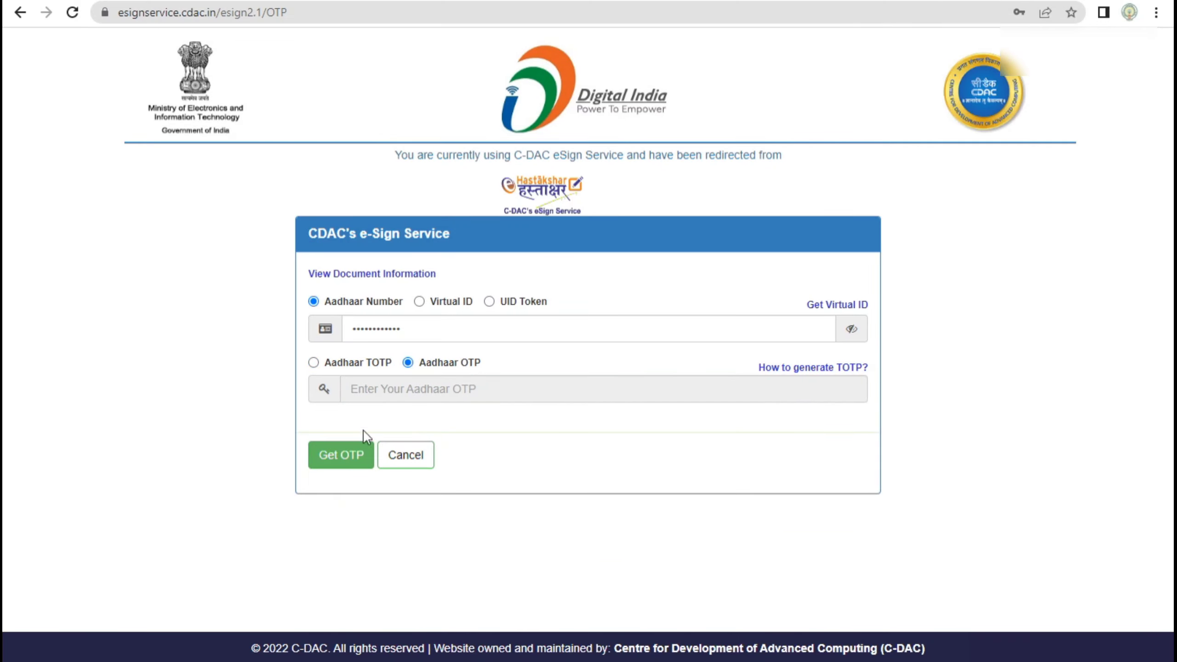
# Request an OTP to the registered mobile, enter the received OTP, consent, and submit the e-signature.
pyautogui.click(344, 454)
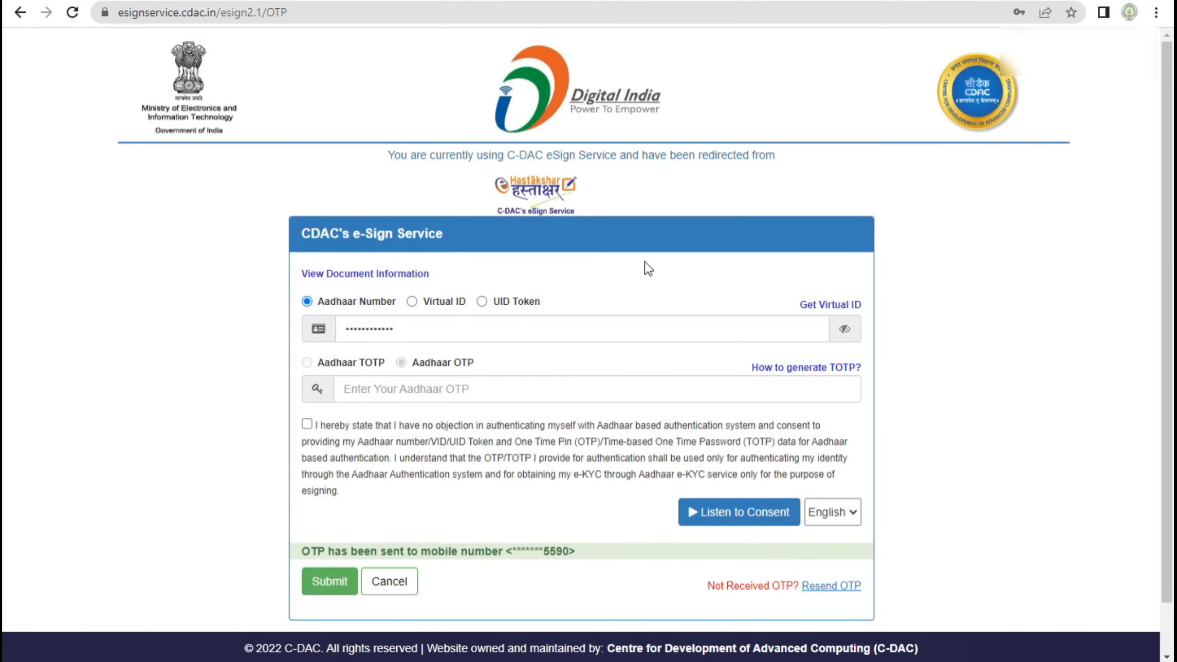
pyautogui.scroll(-2, 592, 561)
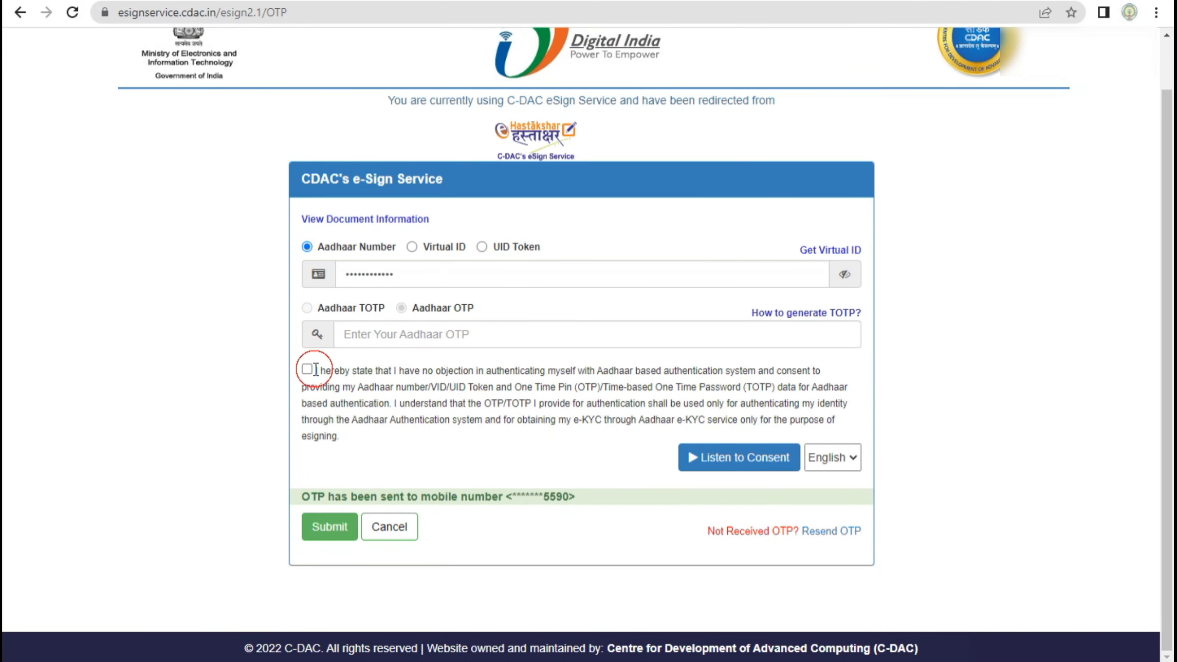
pyautogui.click(381, 337)
pyautogui.write('••')
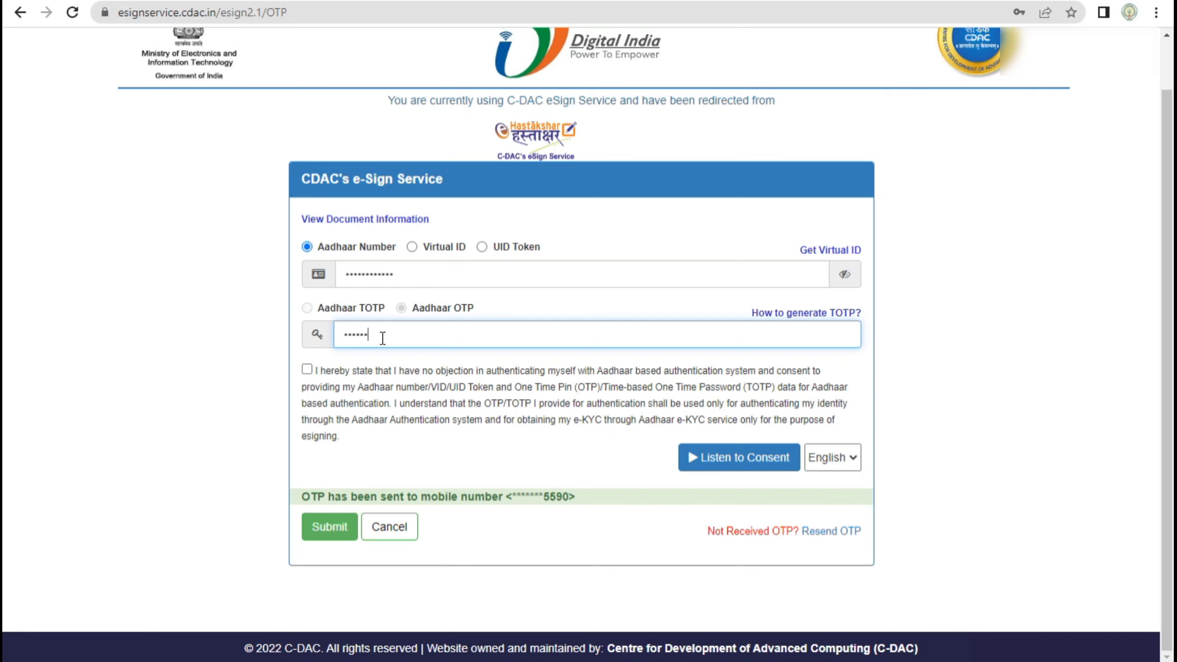
pyautogui.click(307, 370)
pyautogui.click(307, 371)
pyautogui.click(307, 370)
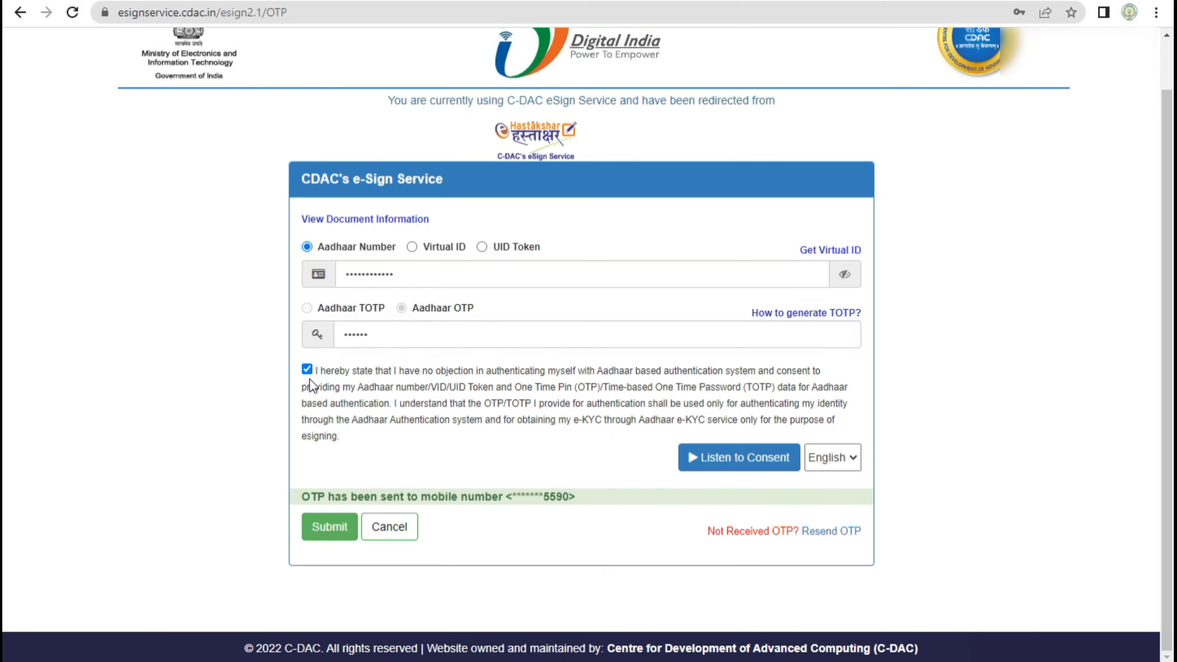
pyautogui.click(326, 529)
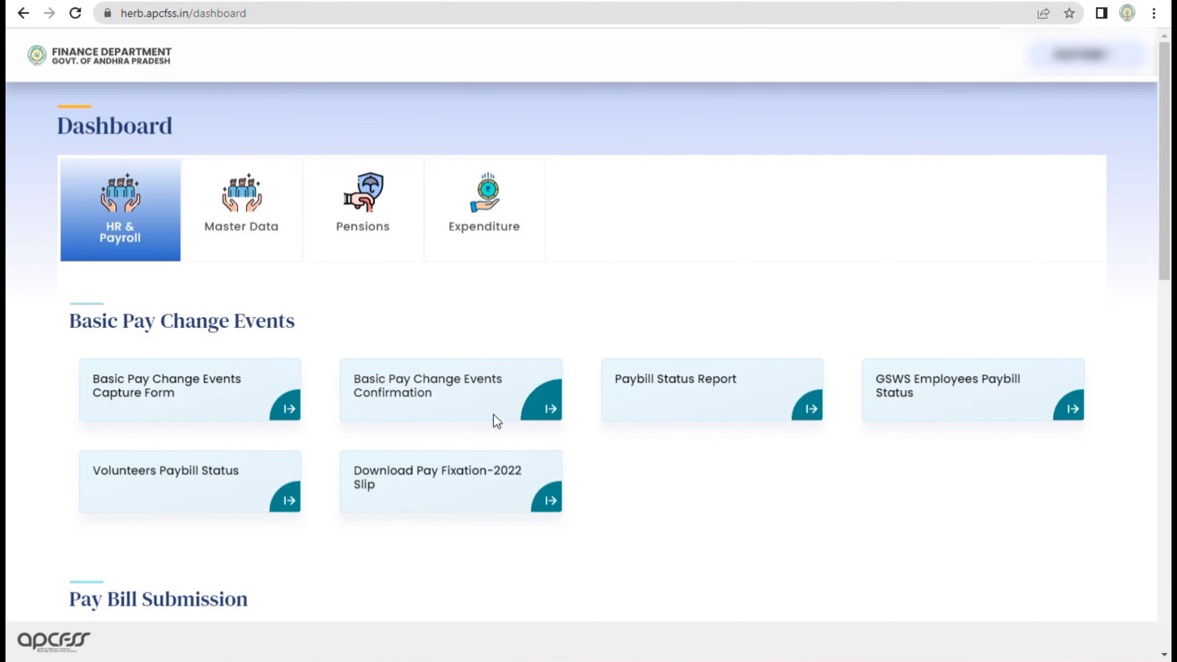
pyautogui.scroll(-8, 462, 437)
pyautogui.scroll(3, 309, 473)
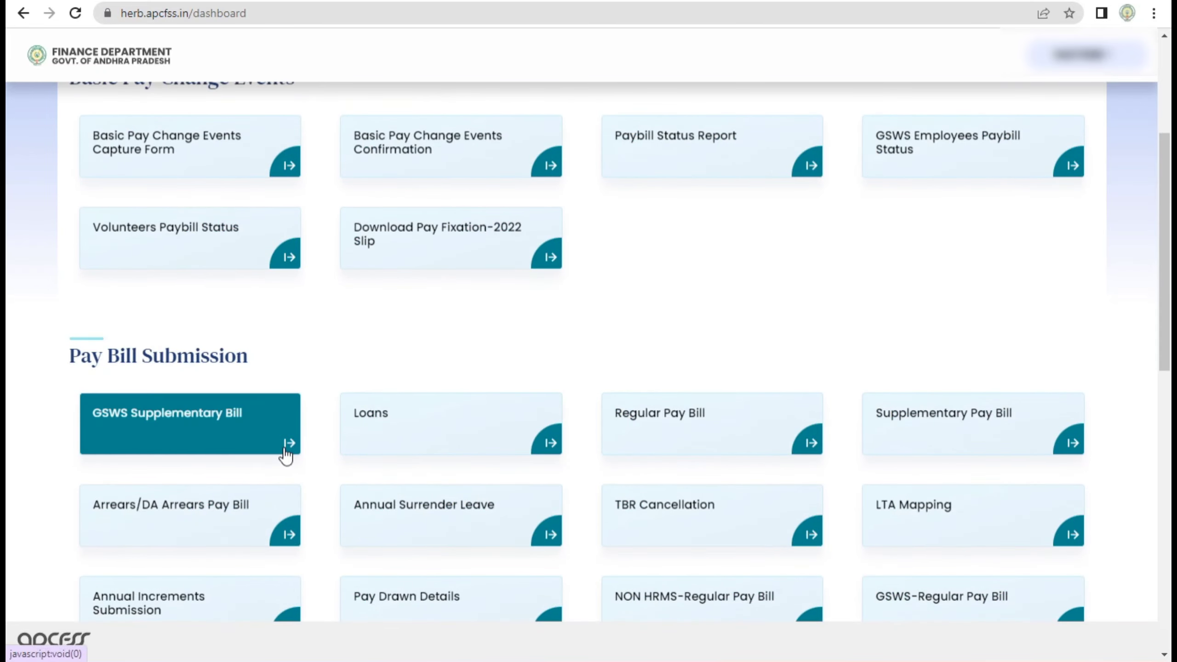
pyautogui.scroll(-3, 325, 454)
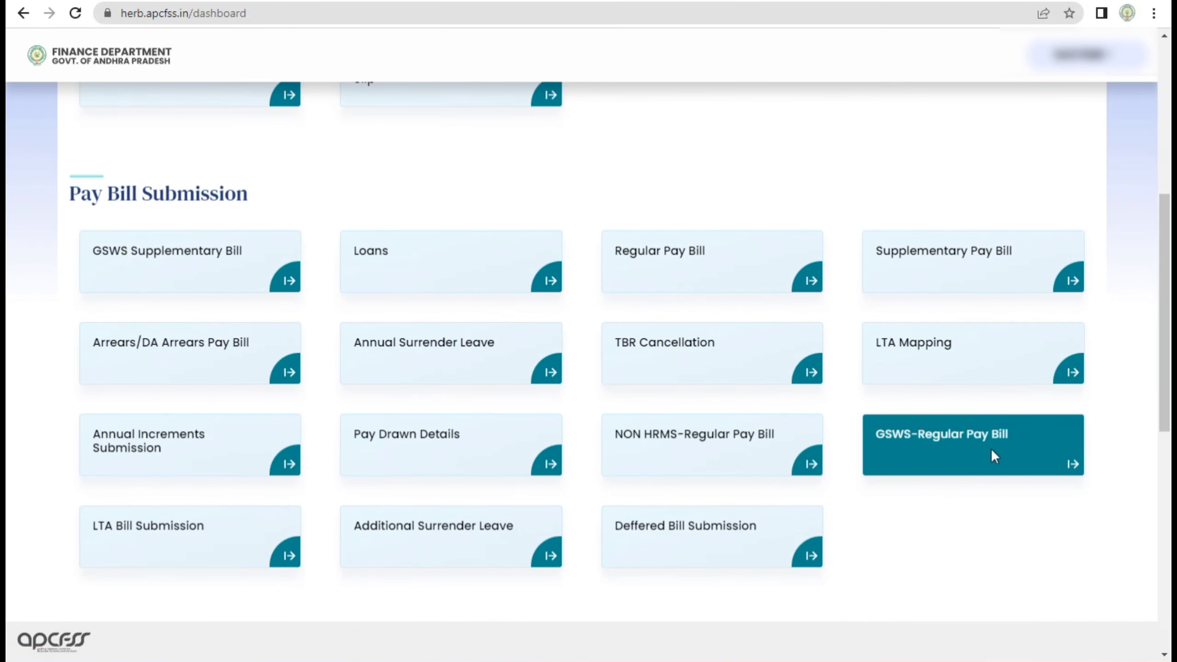
pyautogui.click(993, 444)
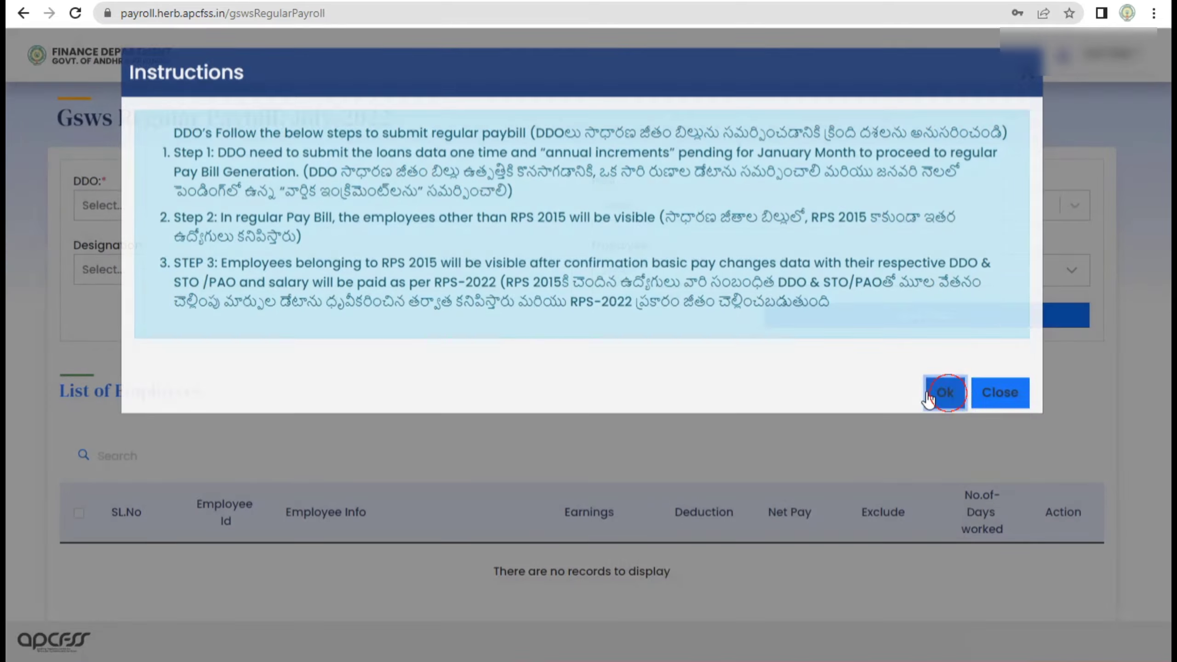
pyautogui.click(944, 391)
pyautogui.click(394, 214)
pyautogui.click(382, 253)
pyautogui.click(652, 205)
pyautogui.click(656, 247)
pyautogui.click(829, 322)
pyautogui.click(589, 432)
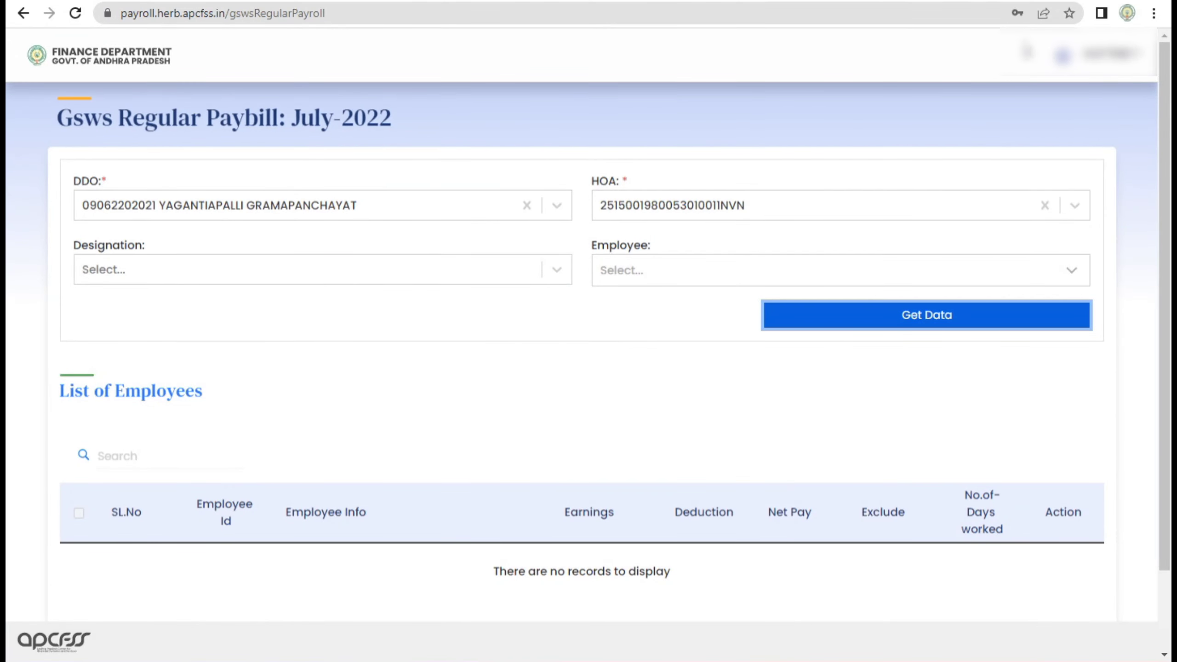
pyautogui.click(1059, 58)
pyautogui.scroll(-15, 238, 412)
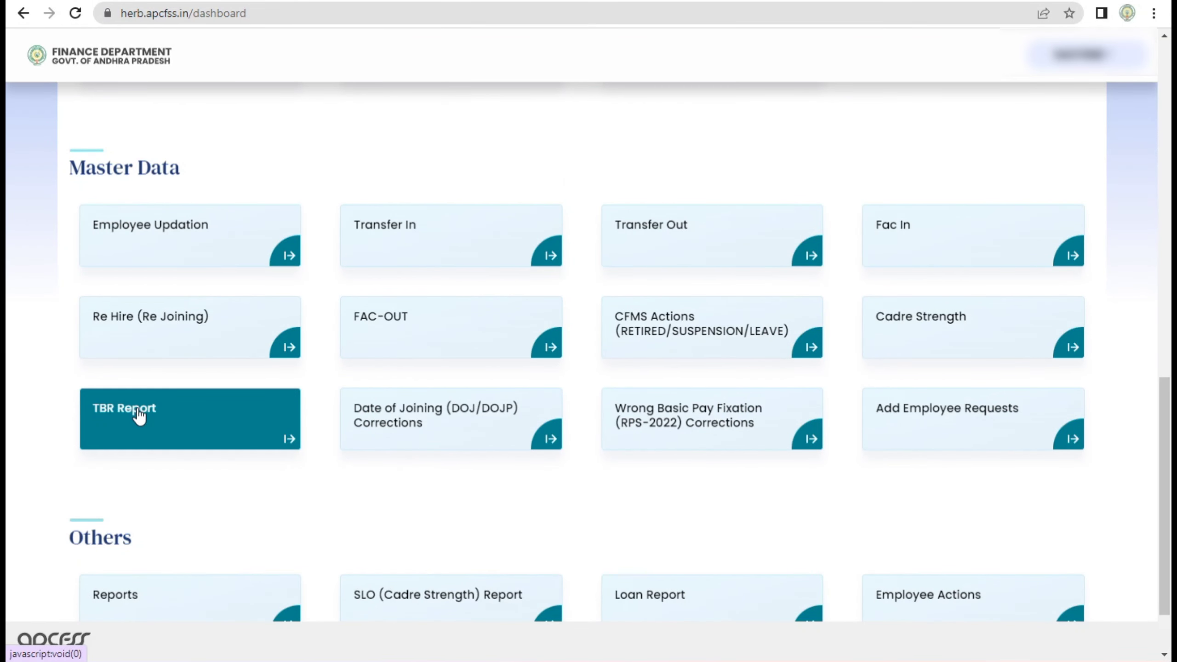
# Show the TBR report bill status for the YAGANTIAPALLI GRAMAPANCHAYAT DDO code.
pyautogui.click(134, 416)
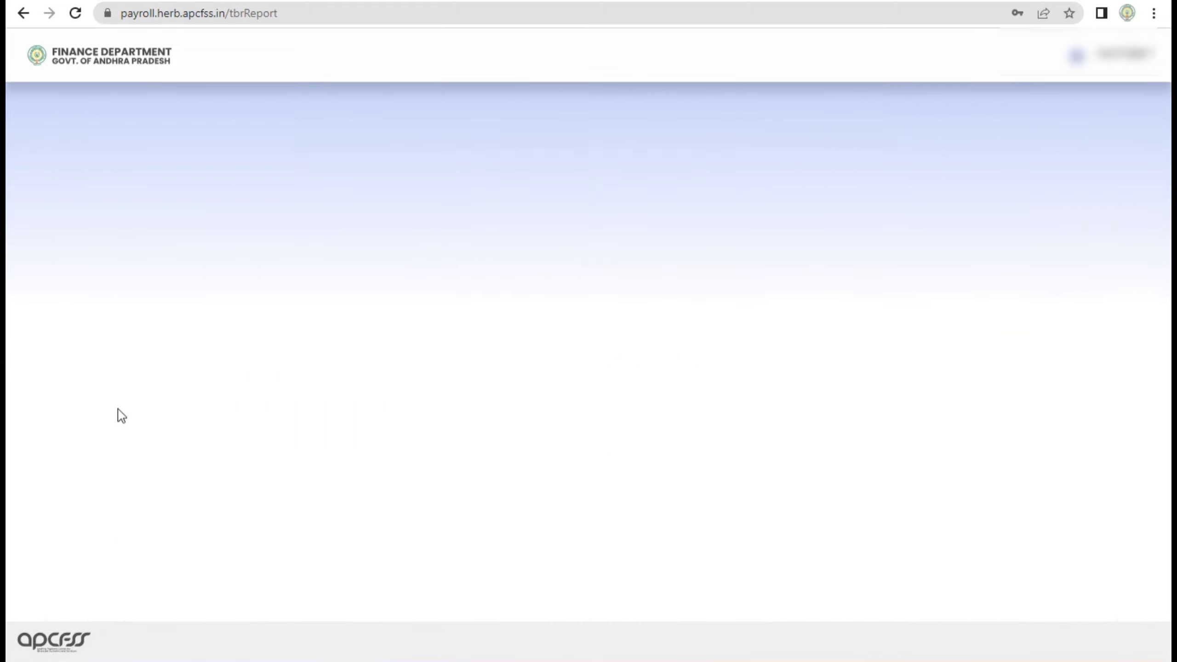
pyautogui.click(256, 197)
pyautogui.click(260, 234)
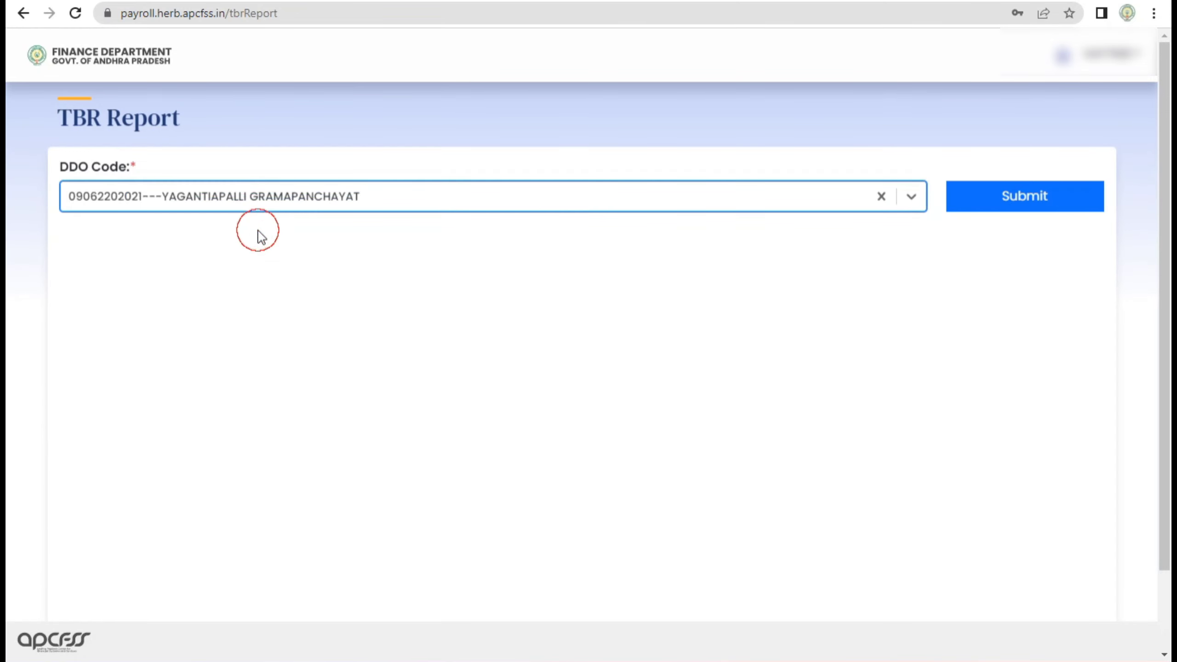
pyautogui.click(981, 201)
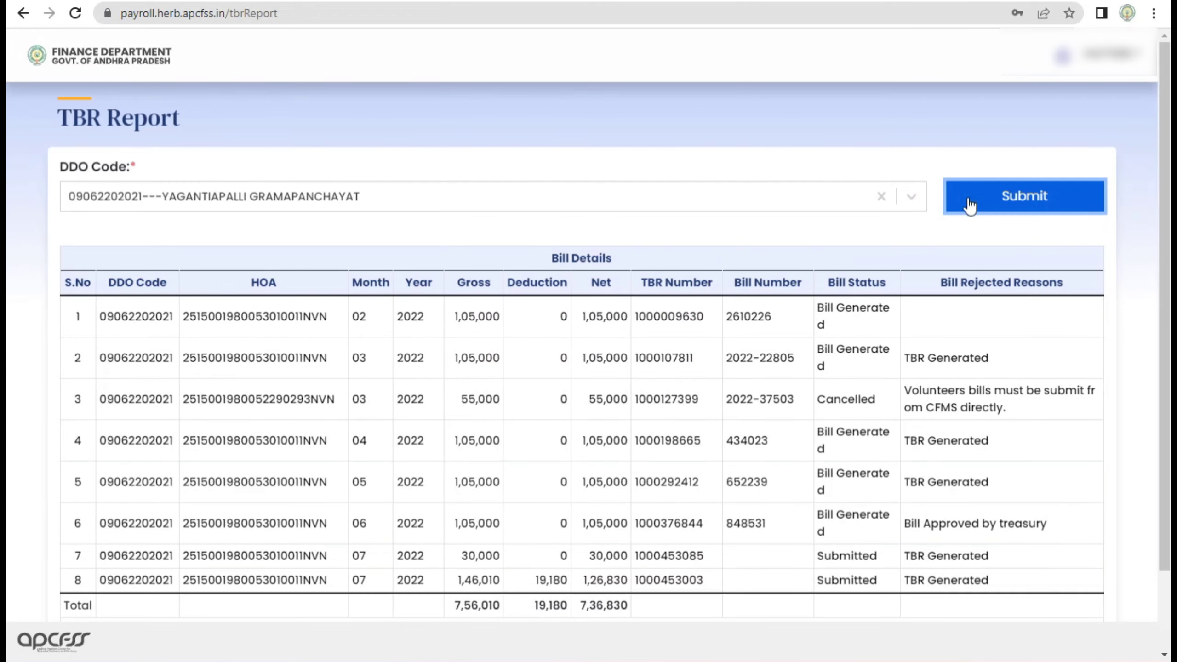
# Highlight the TBR Generated and Submitted statuses of the July 2022 rows 7 and 8.
pyautogui.scroll(-2, 584, 408)
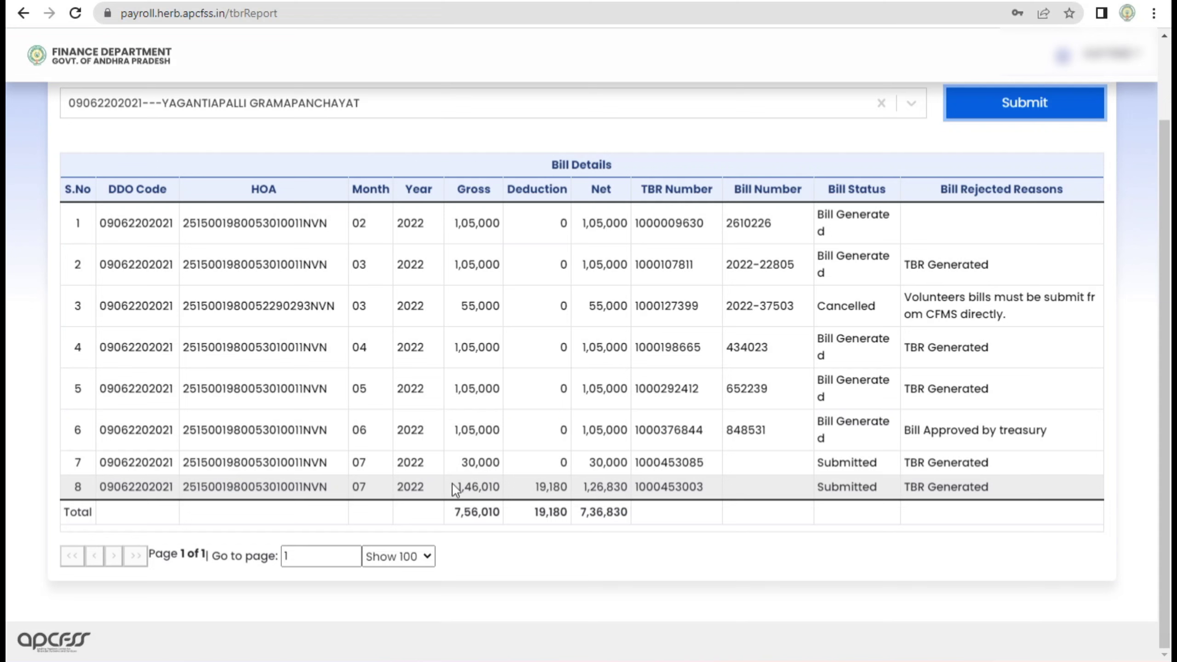
pyautogui.moveTo(991, 487); pyautogui.dragTo(903, 490)
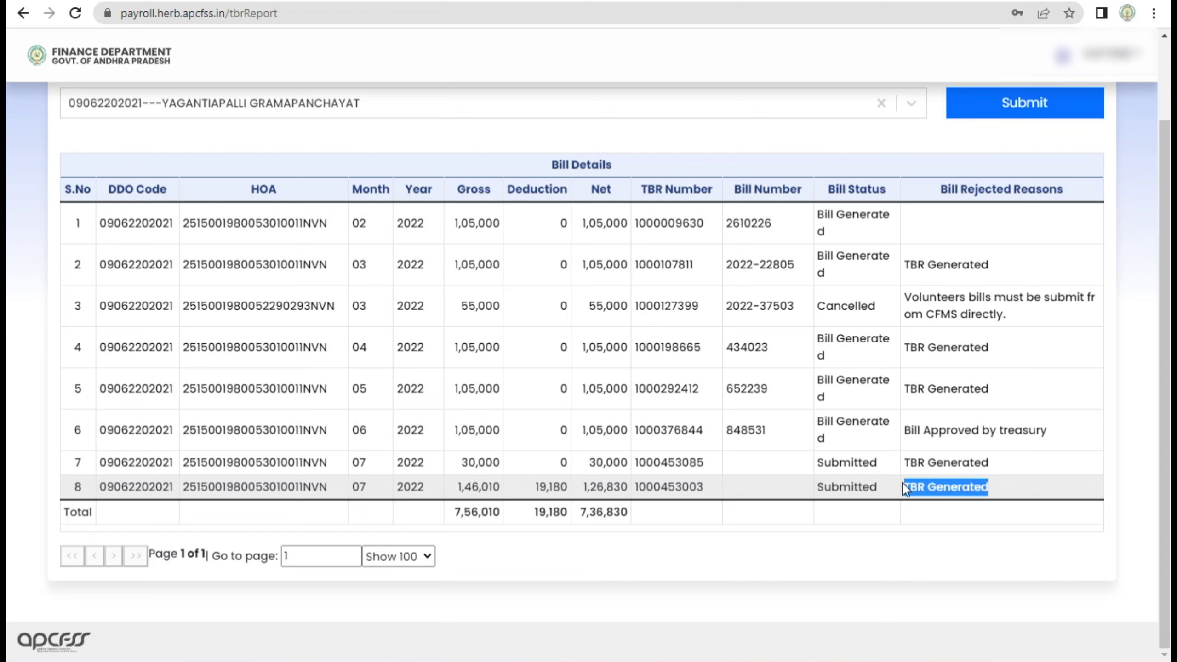
pyautogui.doubleClick(854, 487)
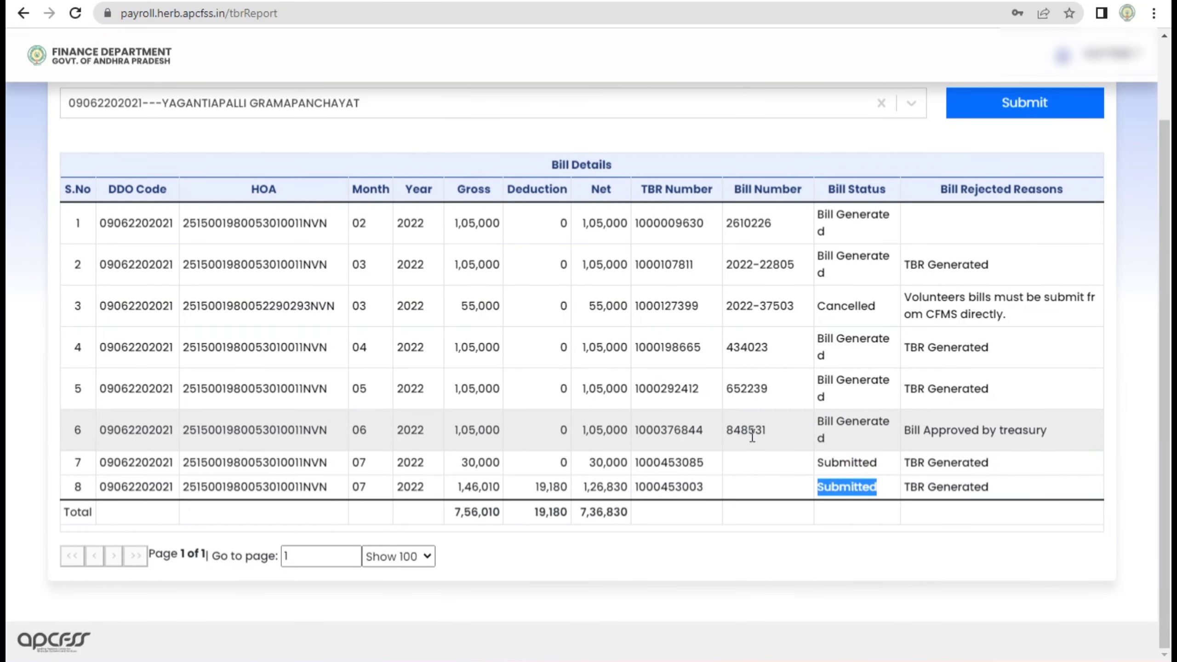
pyautogui.doubleClick(754, 465)
pyautogui.click(747, 482)
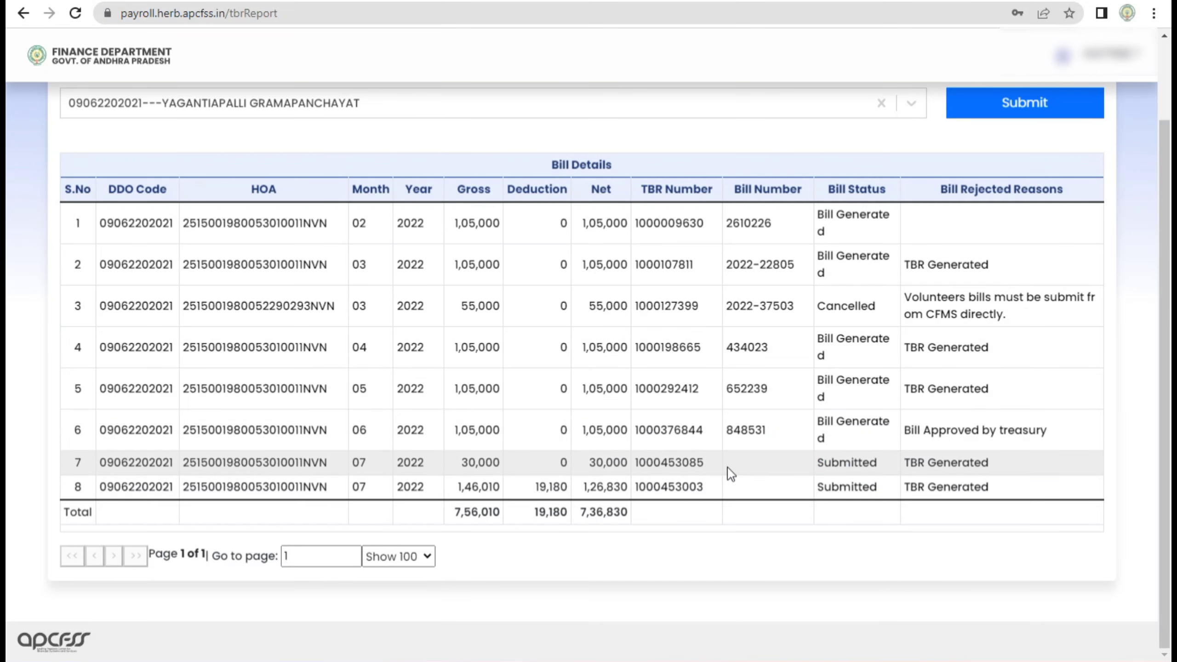
pyautogui.scroll(3, 731, 473)
# Return to the portal dashboard and go to the Reports page.
pyautogui.click(1059, 58)
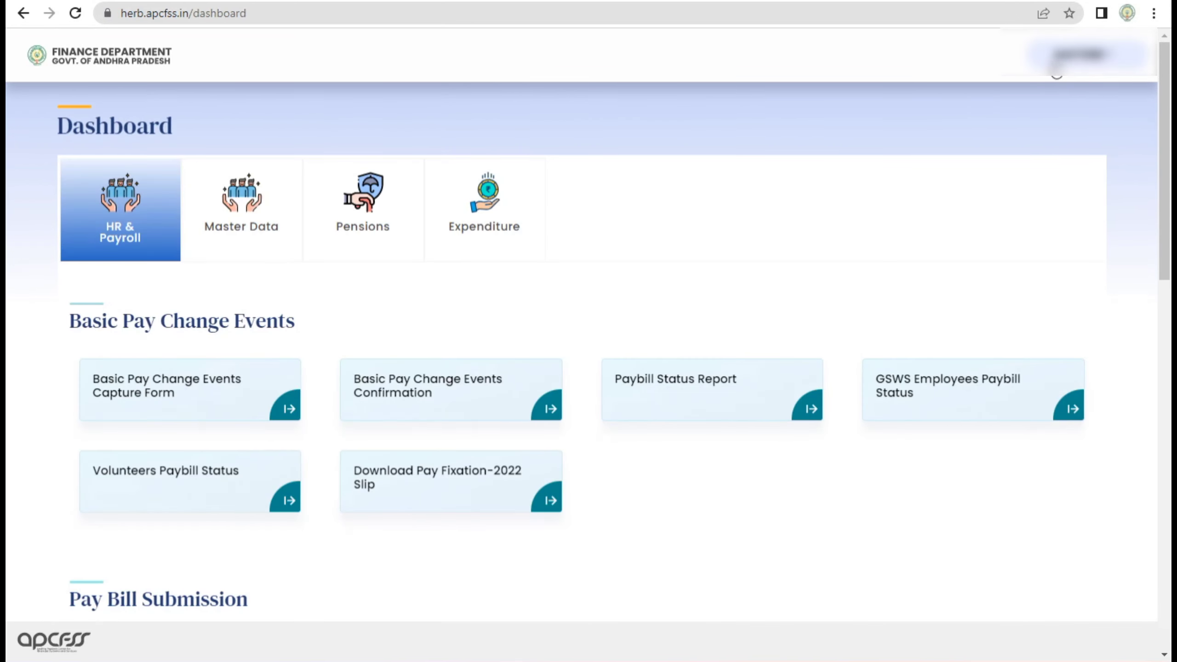
pyautogui.scroll(-10, 353, 371)
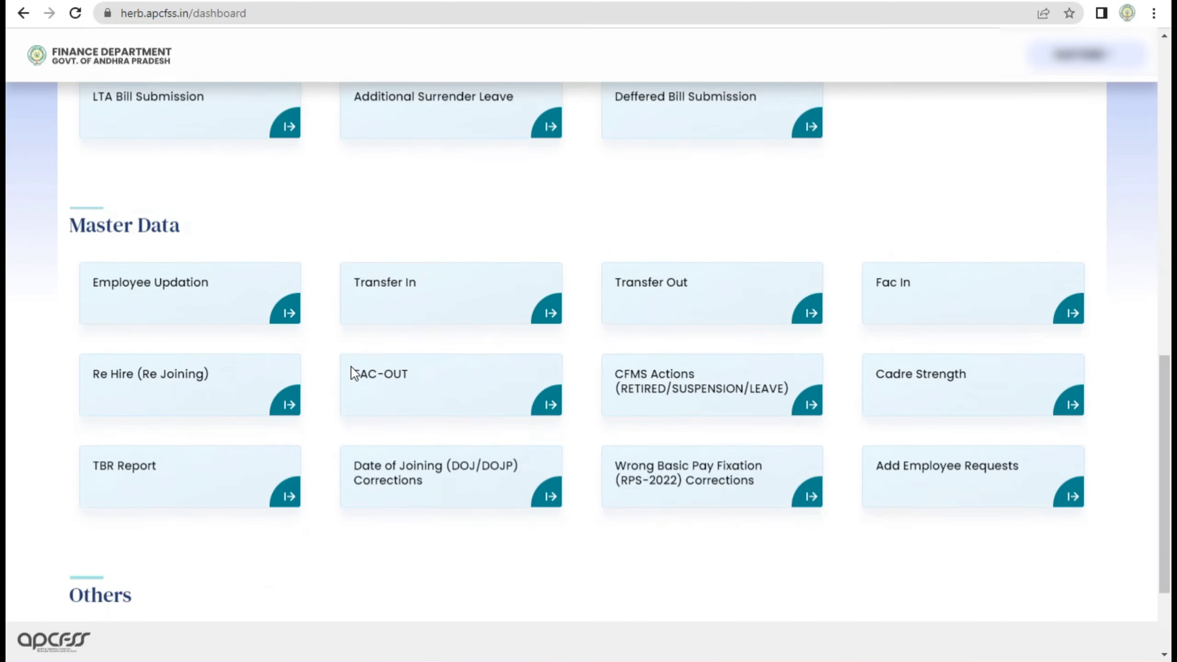
pyautogui.scroll(-3, 352, 373)
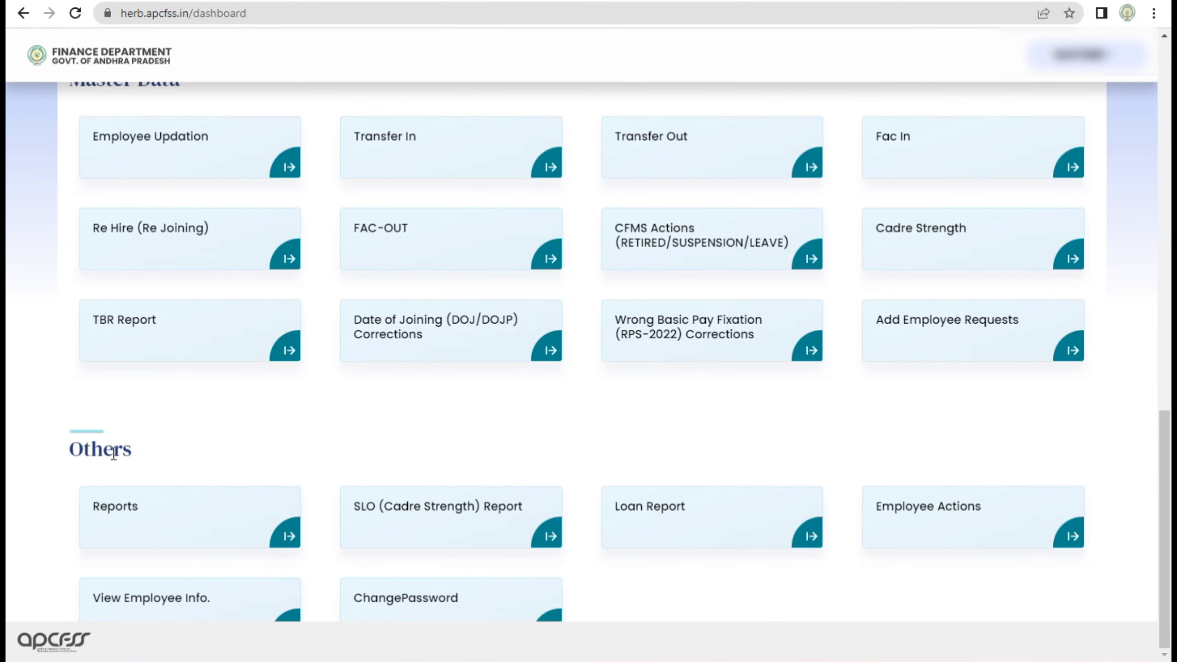
pyautogui.click(124, 515)
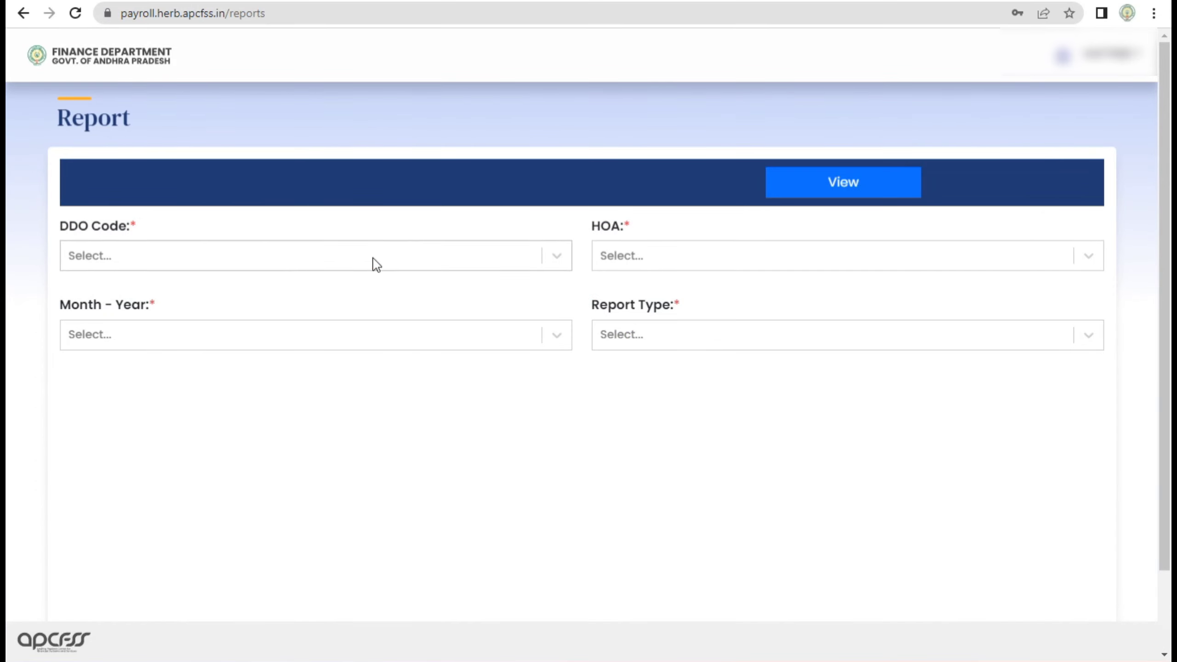
# View the Download Schedules/Summary Report for YAGANTIAPALLI GRAMAPANCHAYAT, its only head of account, July 2022.
pyautogui.click(374, 260)
pyautogui.click(352, 295)
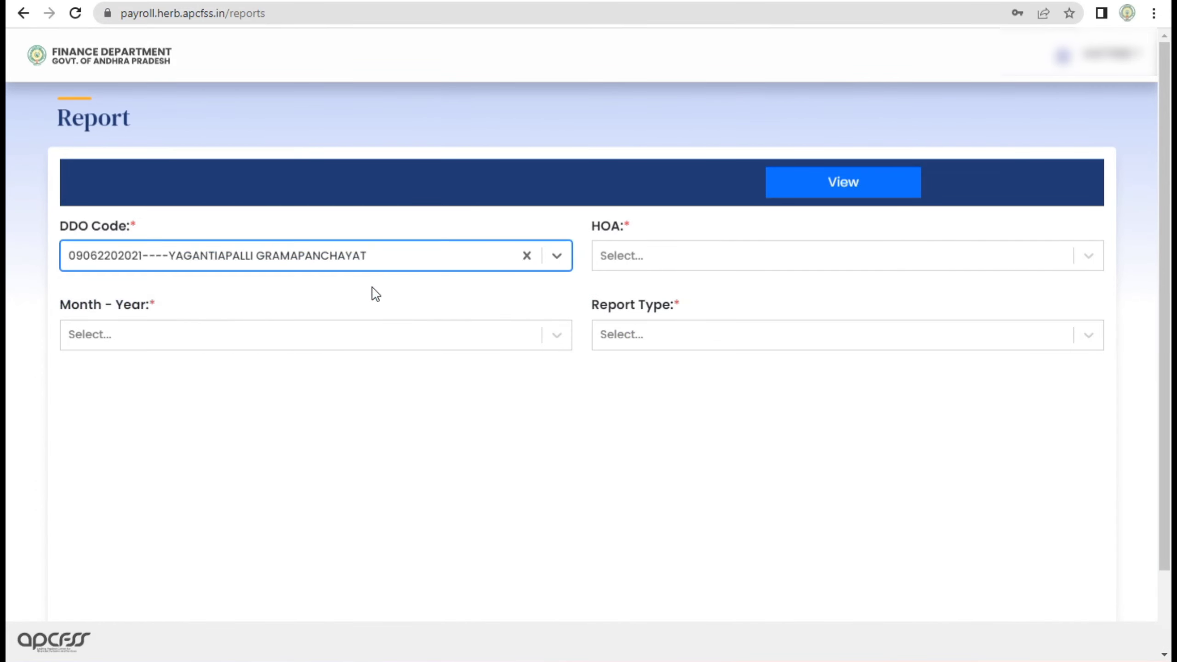
pyautogui.click(620, 270)
pyautogui.click(620, 294)
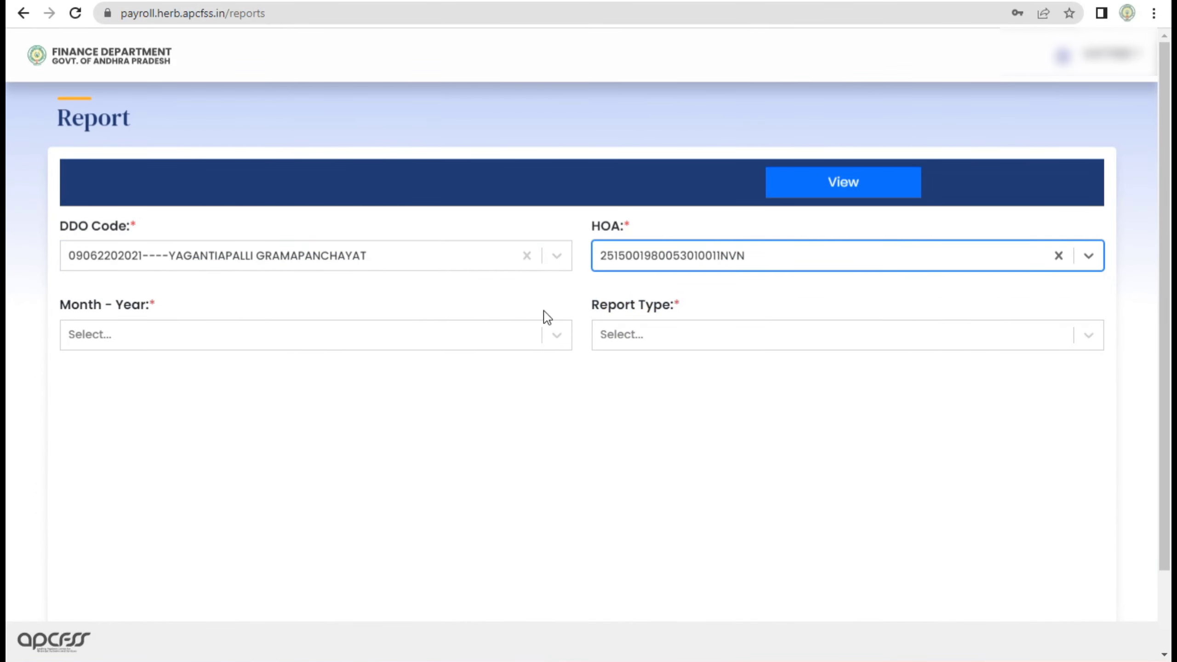
pyautogui.click(207, 333)
pyautogui.click(150, 533)
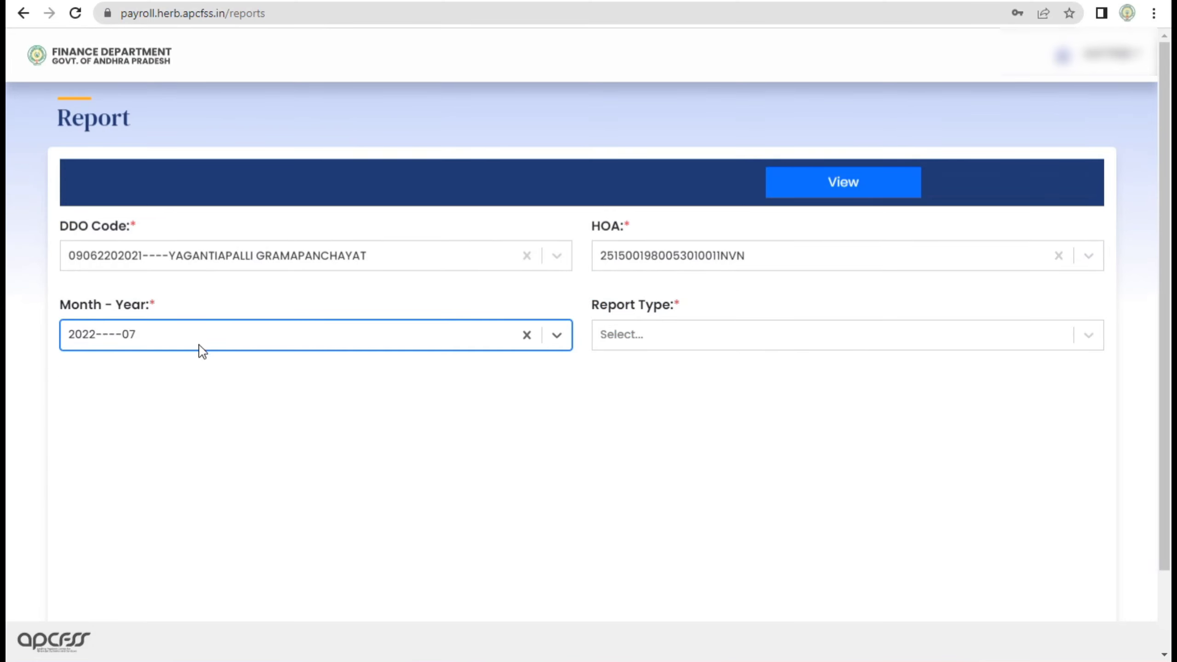
pyautogui.click(657, 341)
pyautogui.click(663, 375)
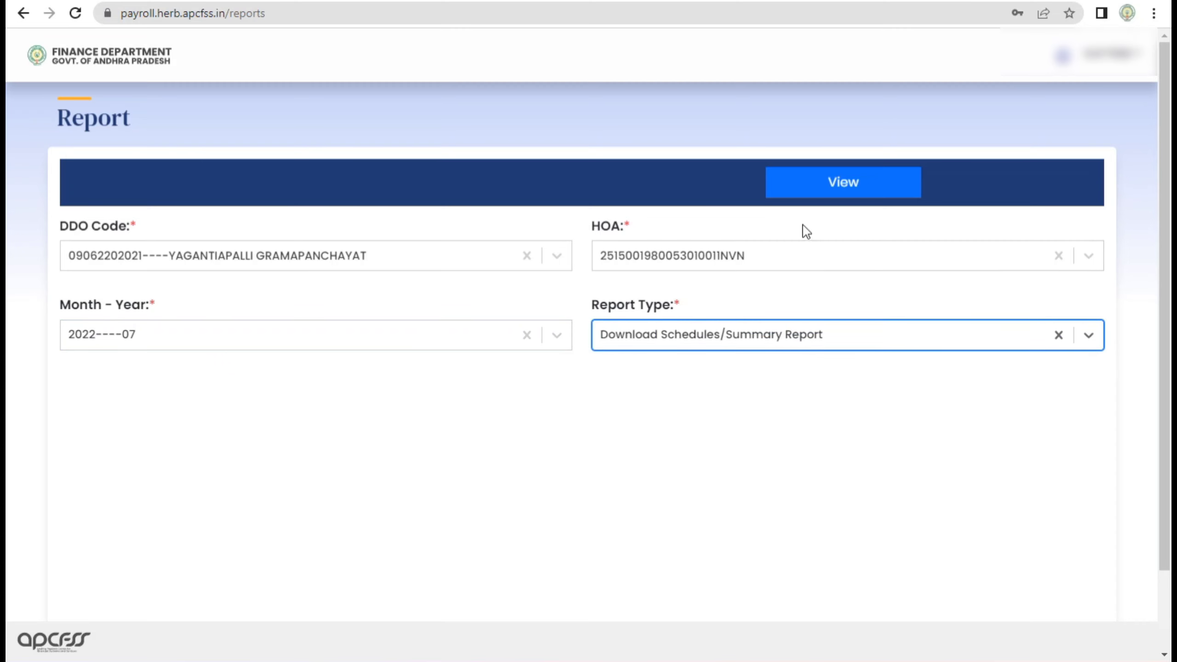
pyautogui.click(852, 190)
pyautogui.scroll(-2, 760, 324)
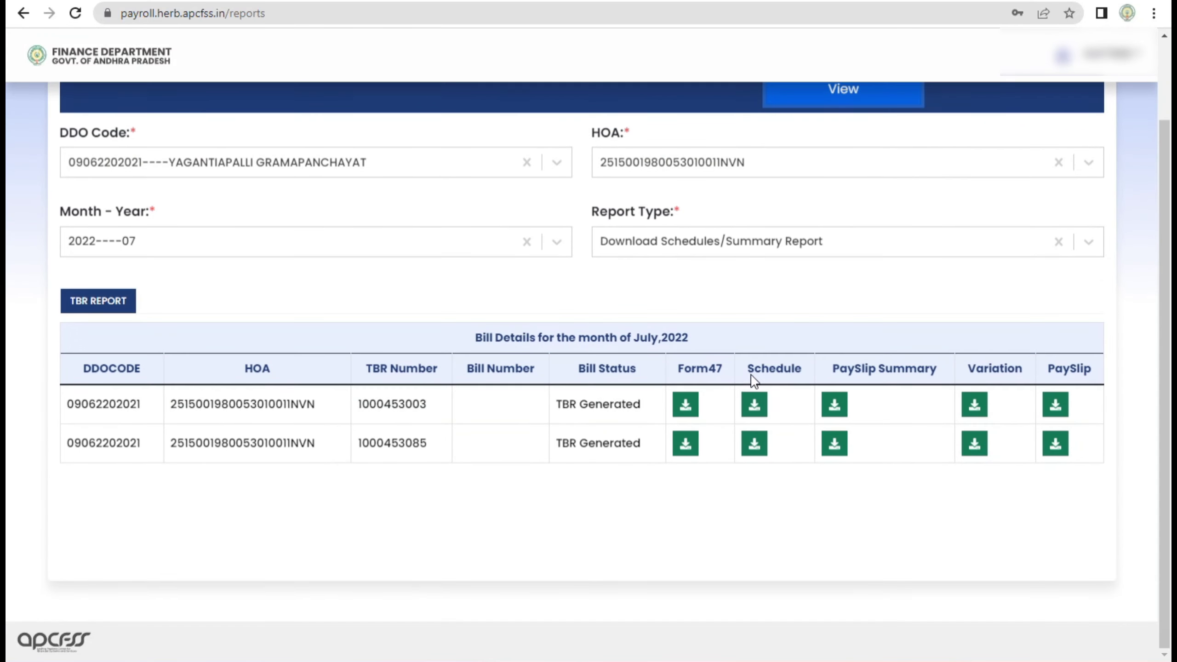
pyautogui.click(754, 368)
pyautogui.click(899, 366)
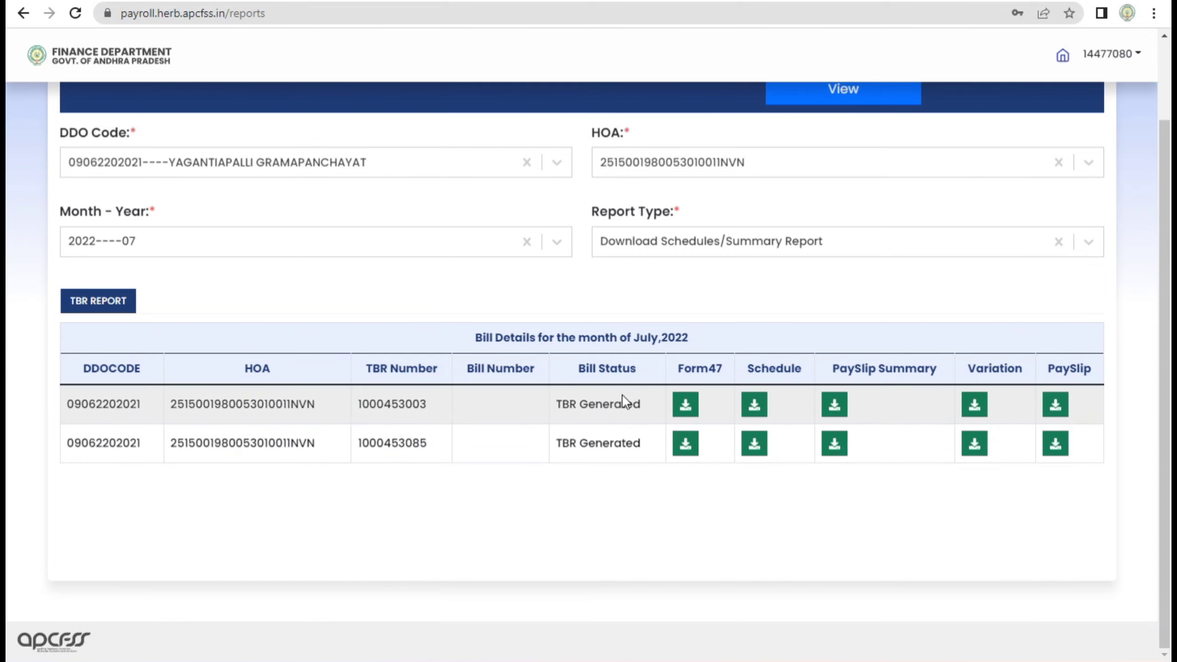
pyautogui.click(685, 405)
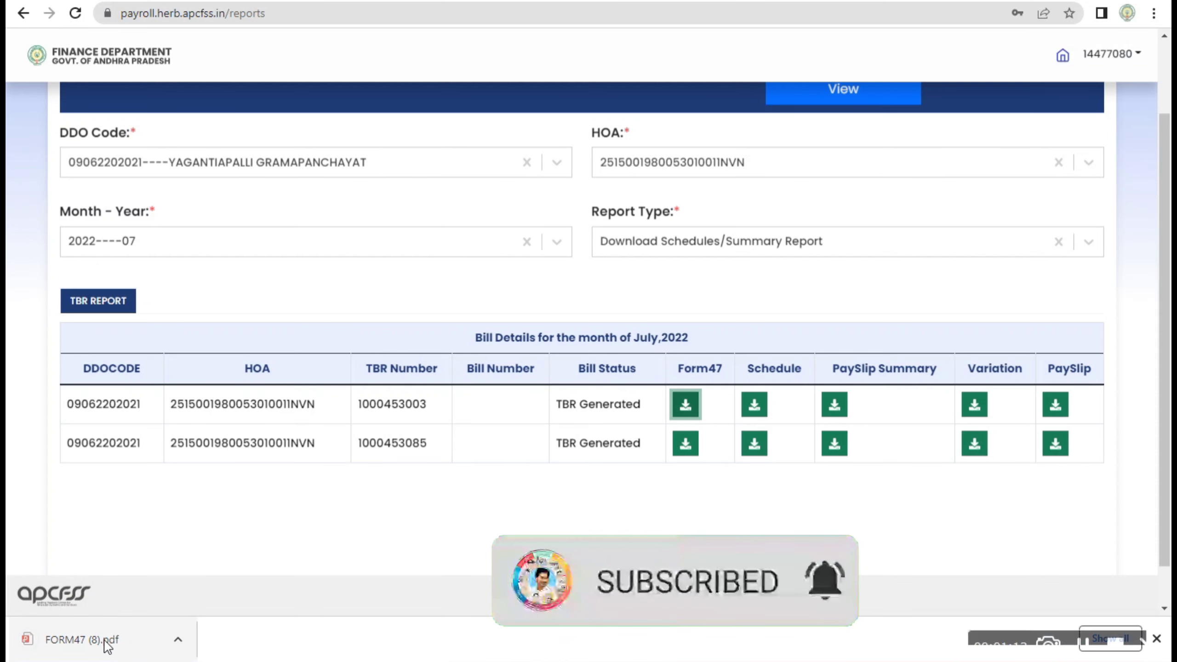
# Open FORM47 (8).pdf and scroll through it.
pyautogui.click(106, 642)
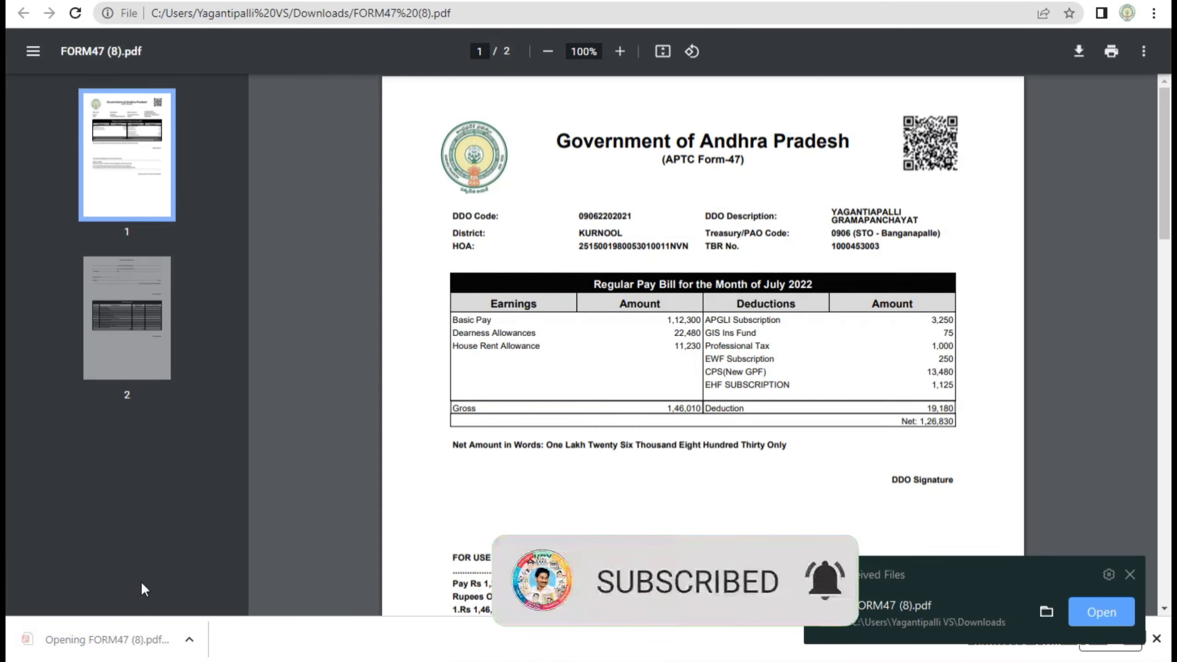
pyautogui.scroll(-2, 630, 297)
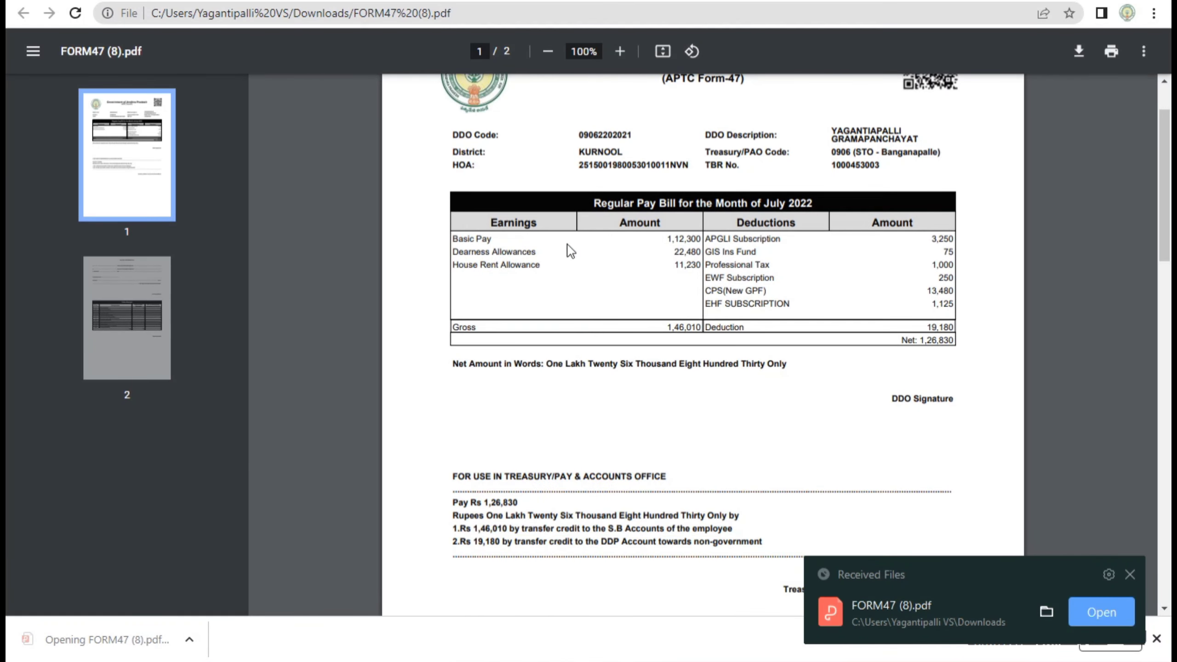
pyautogui.scroll(-2, 839, 315)
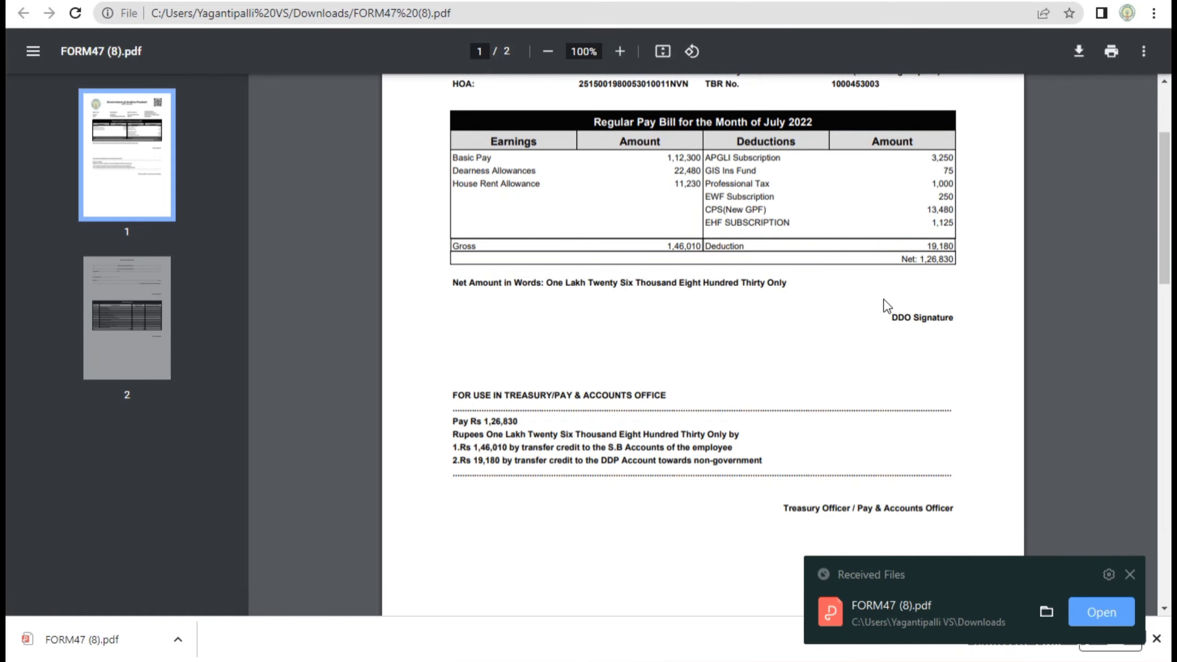
pyautogui.scroll(-5, 885, 307)
pyautogui.scroll(-7, 887, 308)
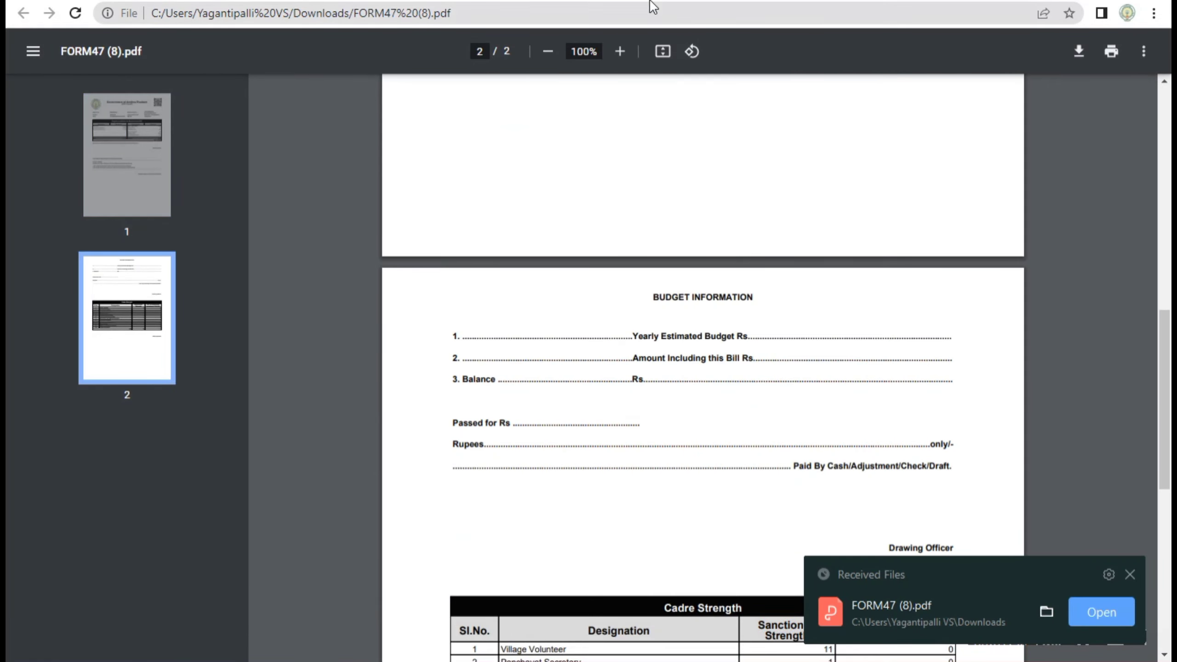
pyautogui.click(619, 2)
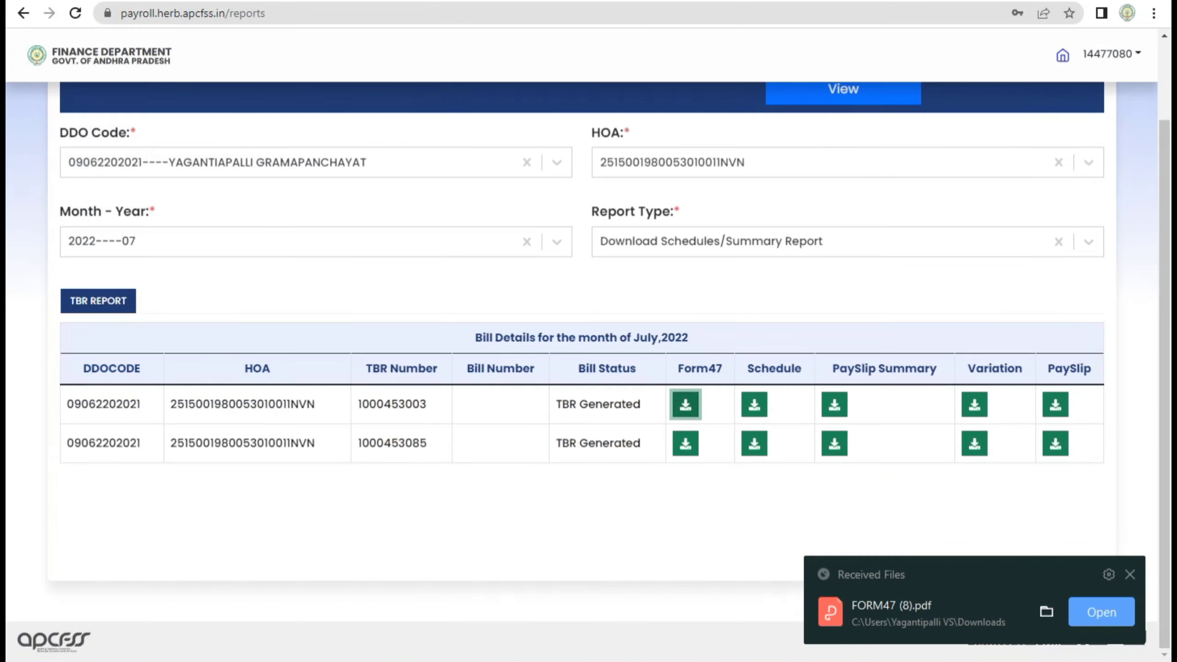
pyautogui.click(833, 405)
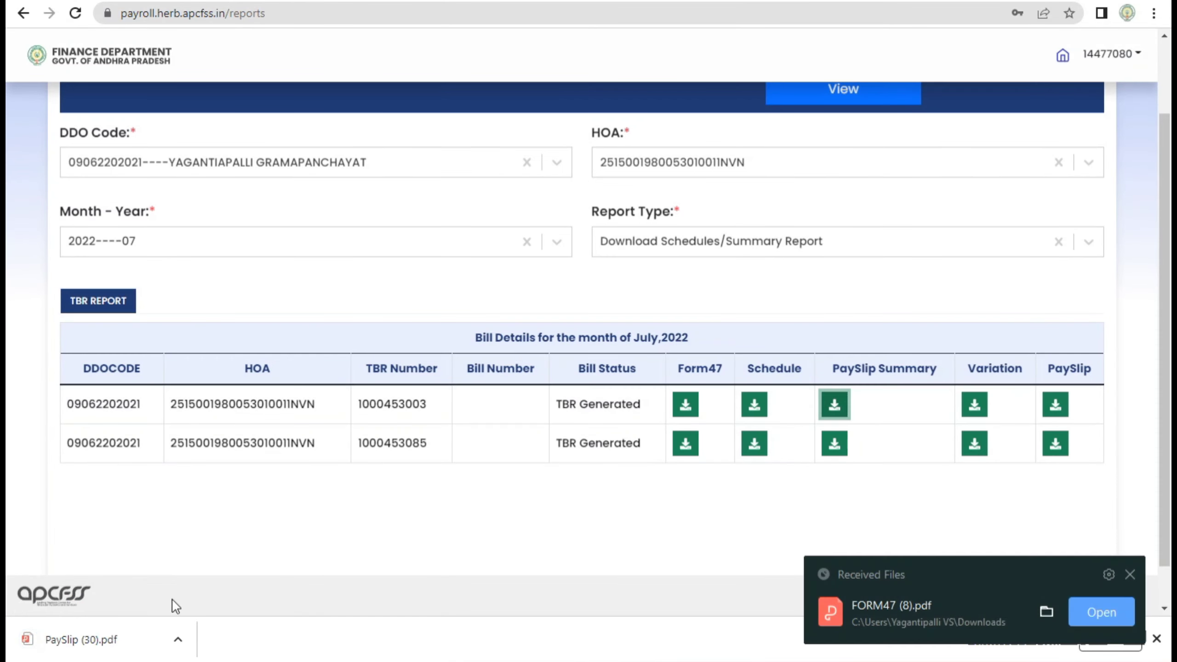
pyautogui.click(107, 641)
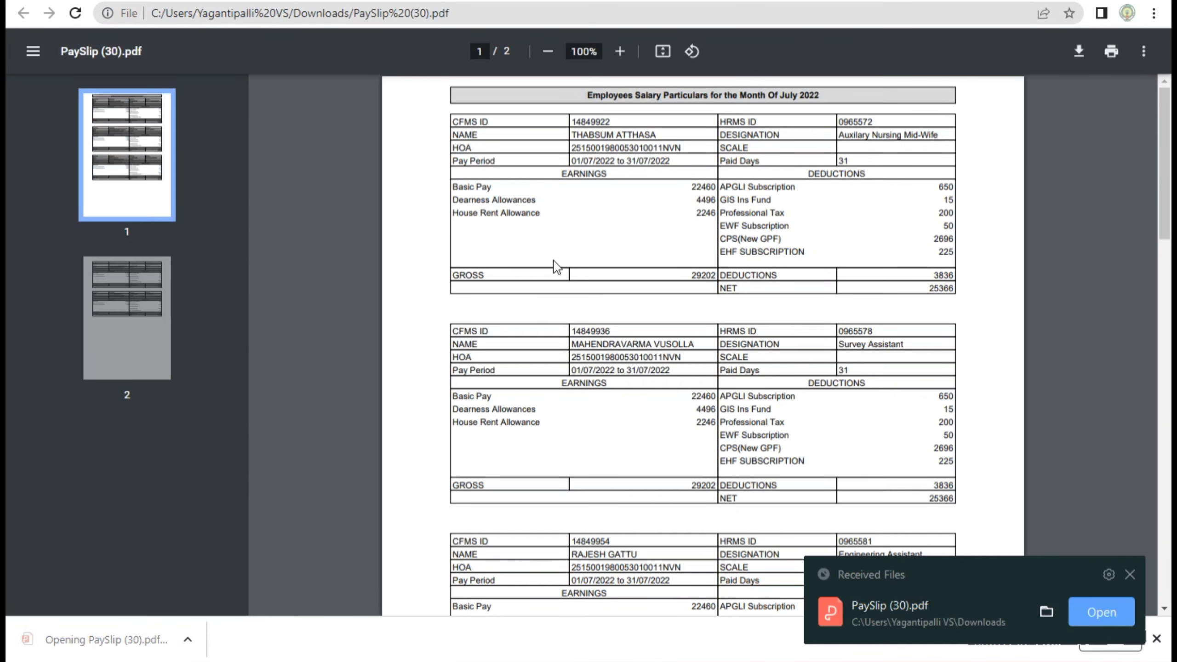
pyautogui.scroll(-2, 760, 371)
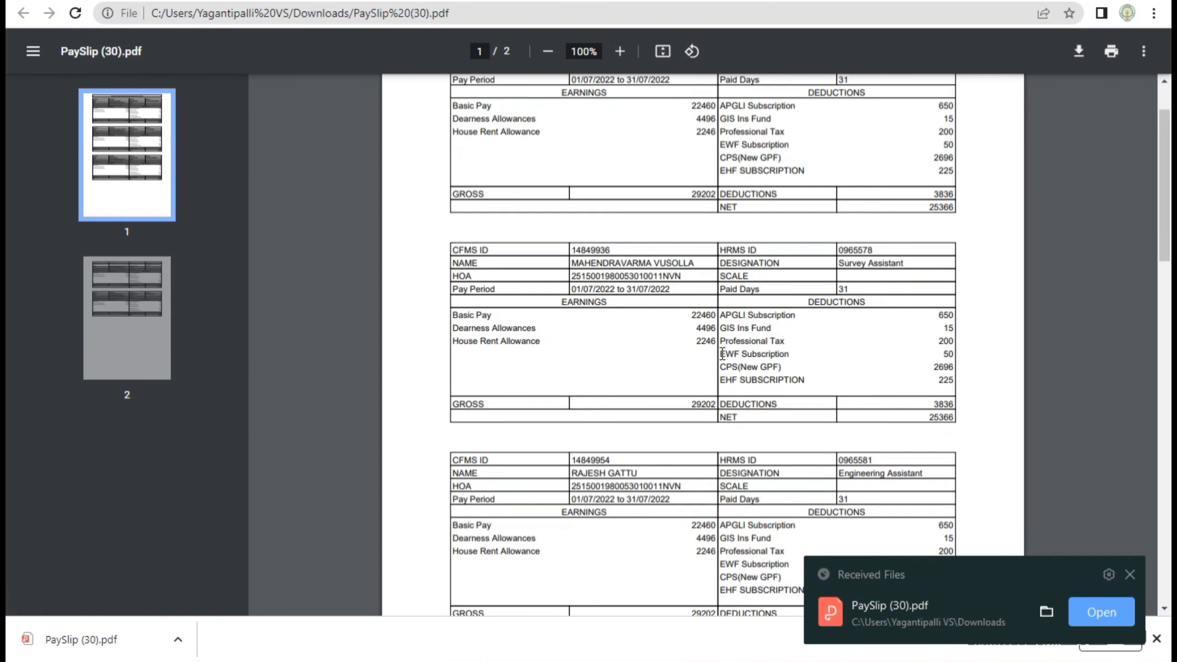
pyautogui.scroll(-20, 727, 377)
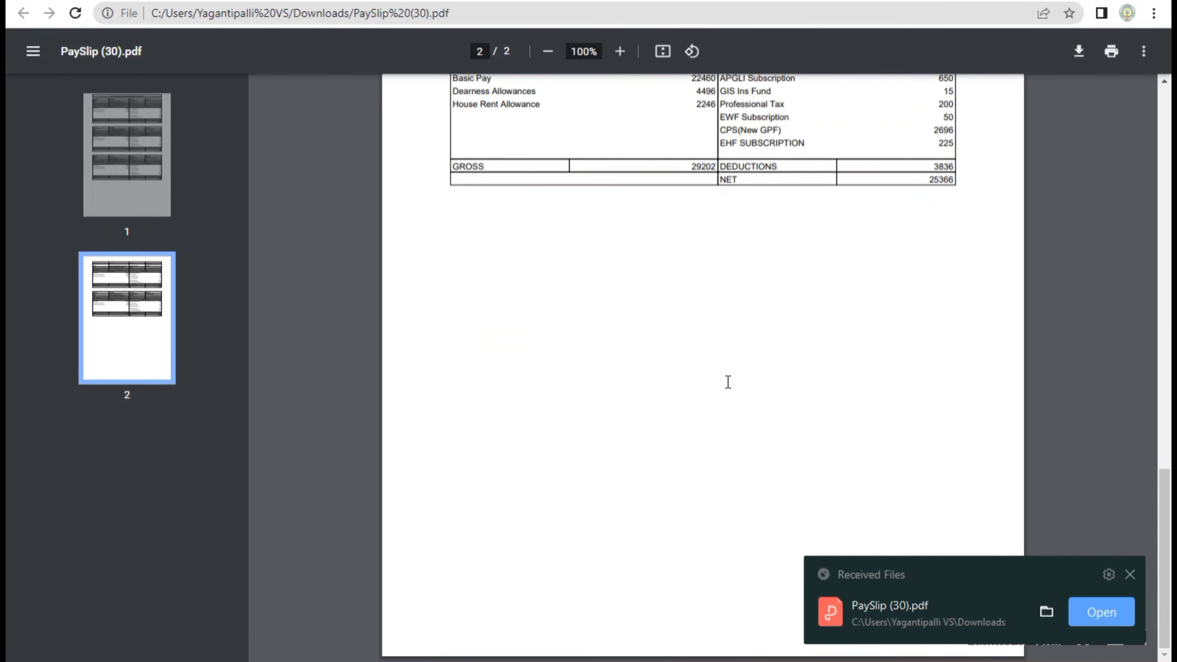
pyautogui.hotkey('ctrl', 'w')
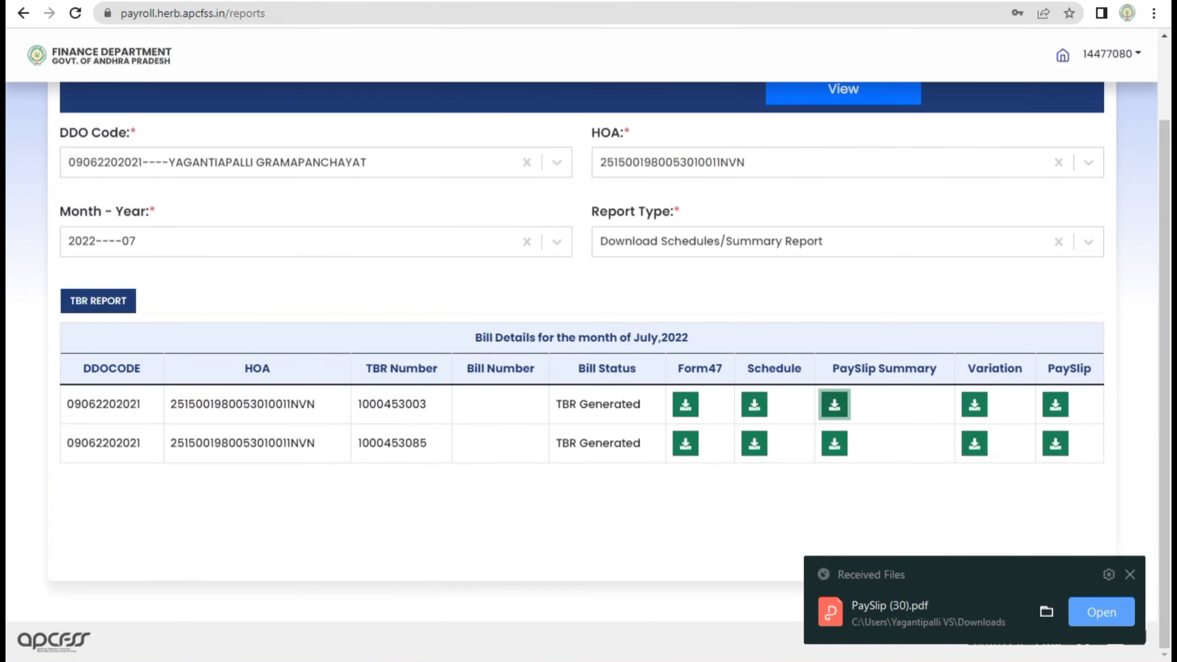
pyautogui.scroll(2, 449, 274)
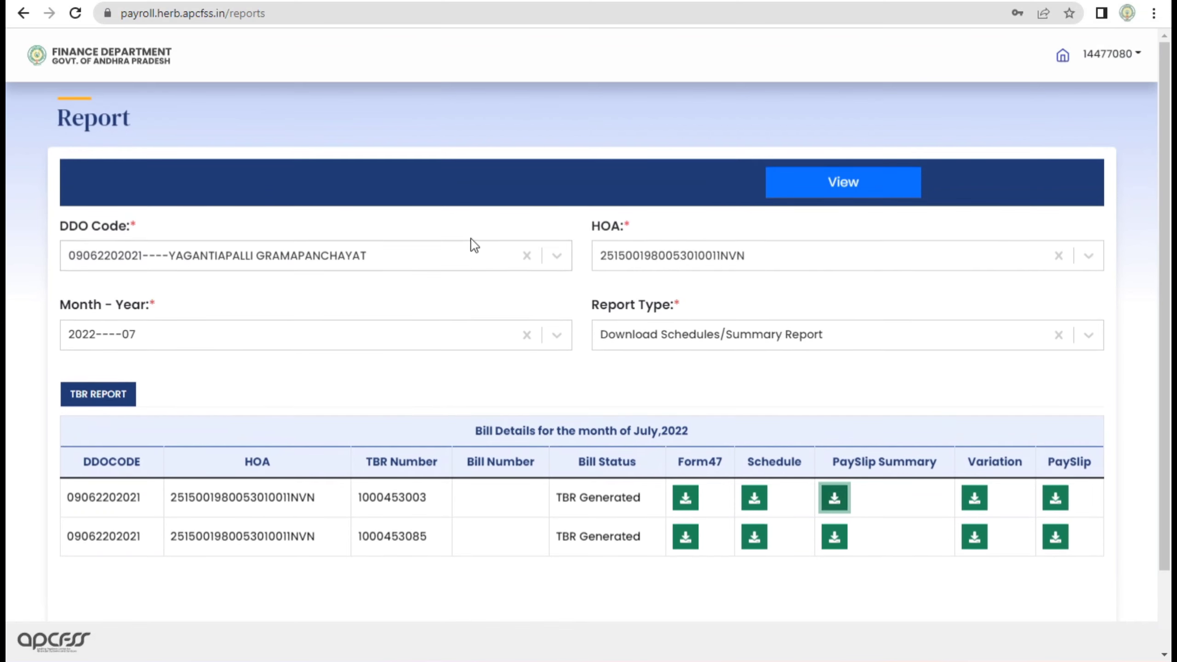